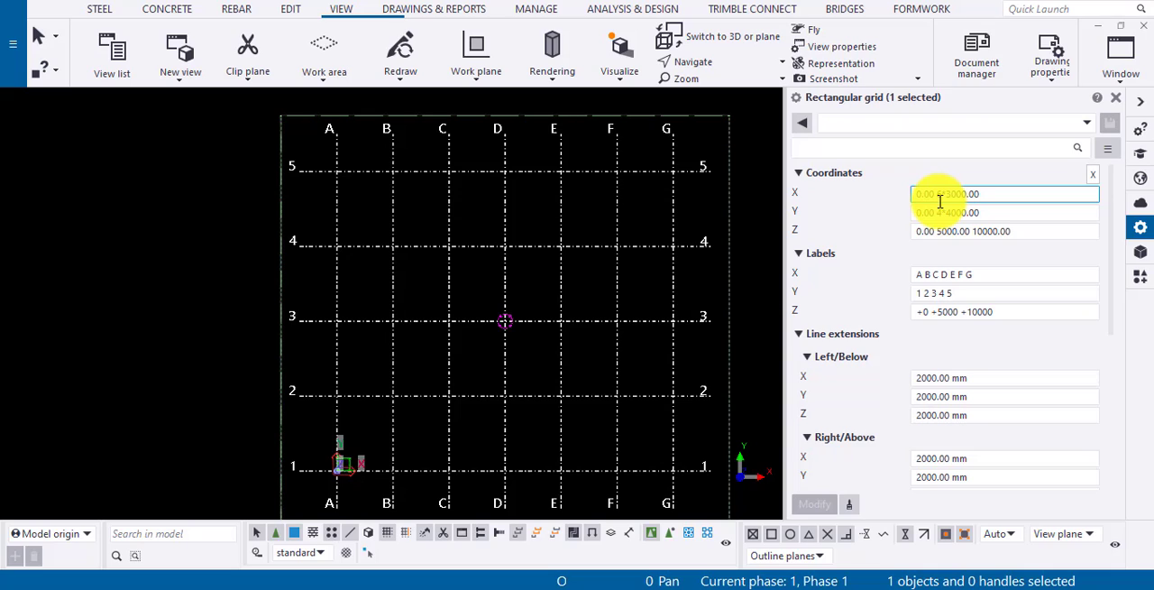
Set the rectangular grid's X coordinates to 300 and apply the change to the grid.
left_click_drag(999, 194, 906, 204)
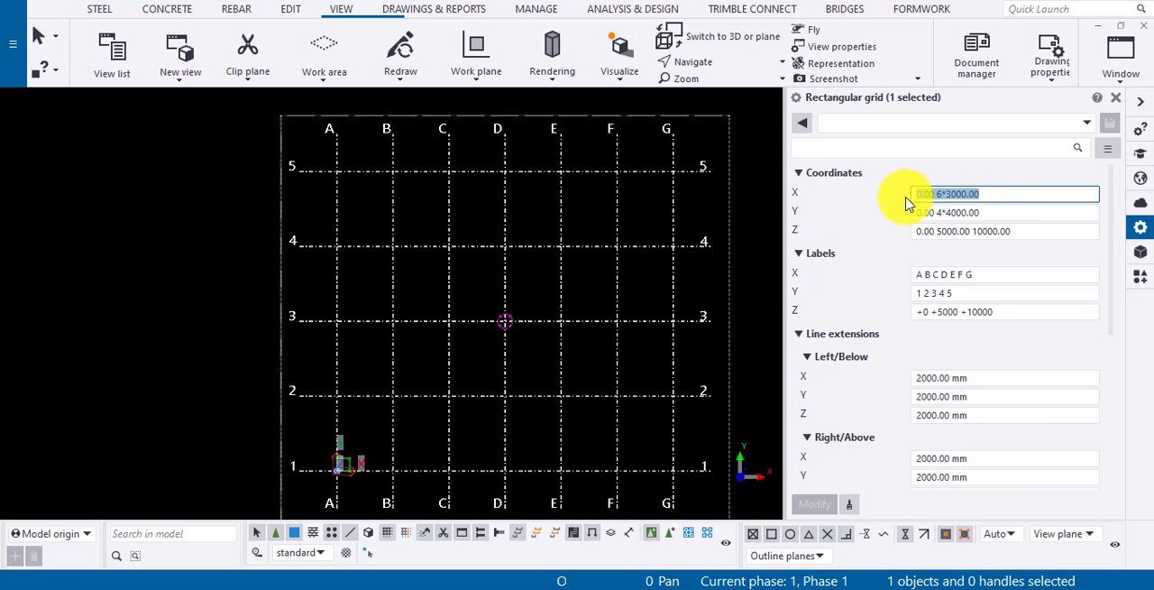
type("3")
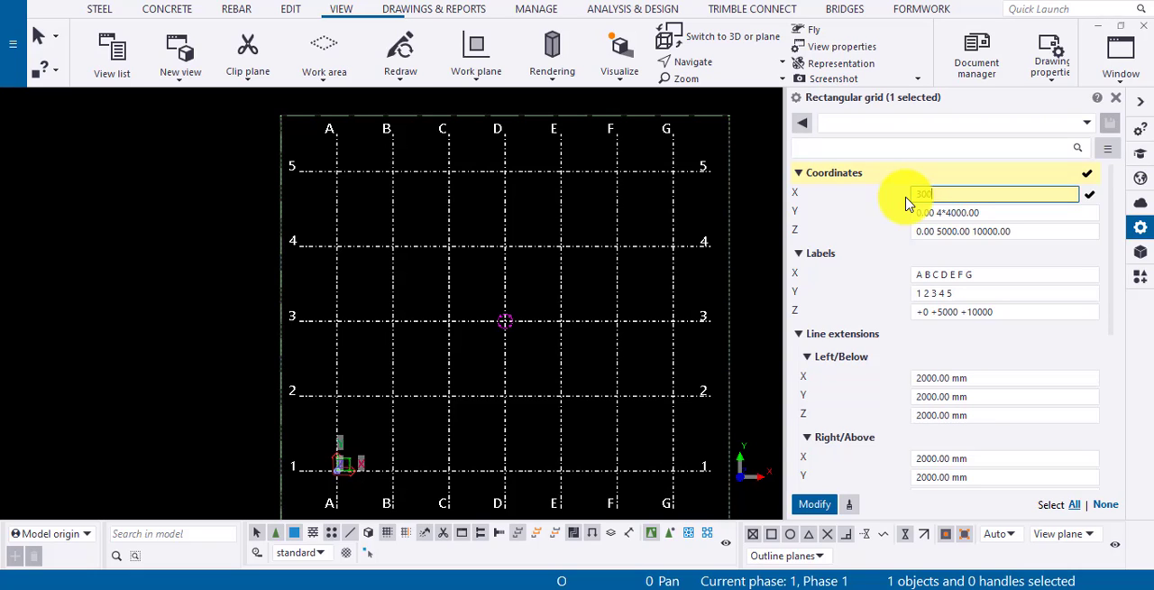
left_click(814, 504)
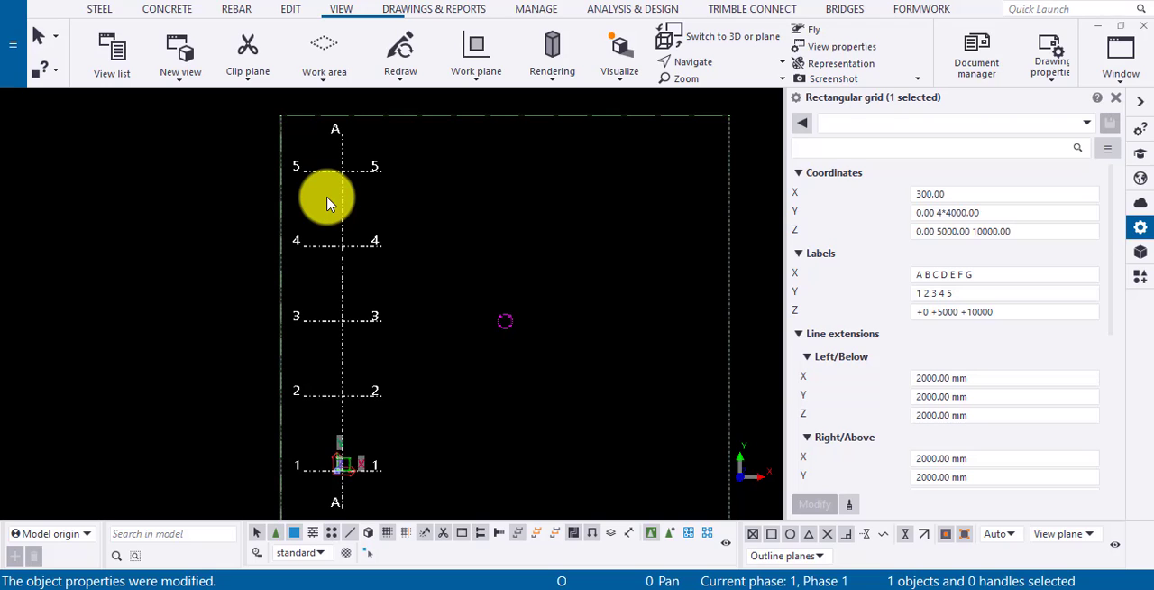
scroll(327, 204, "down", 1)
scroll(328, 204, "up", 9)
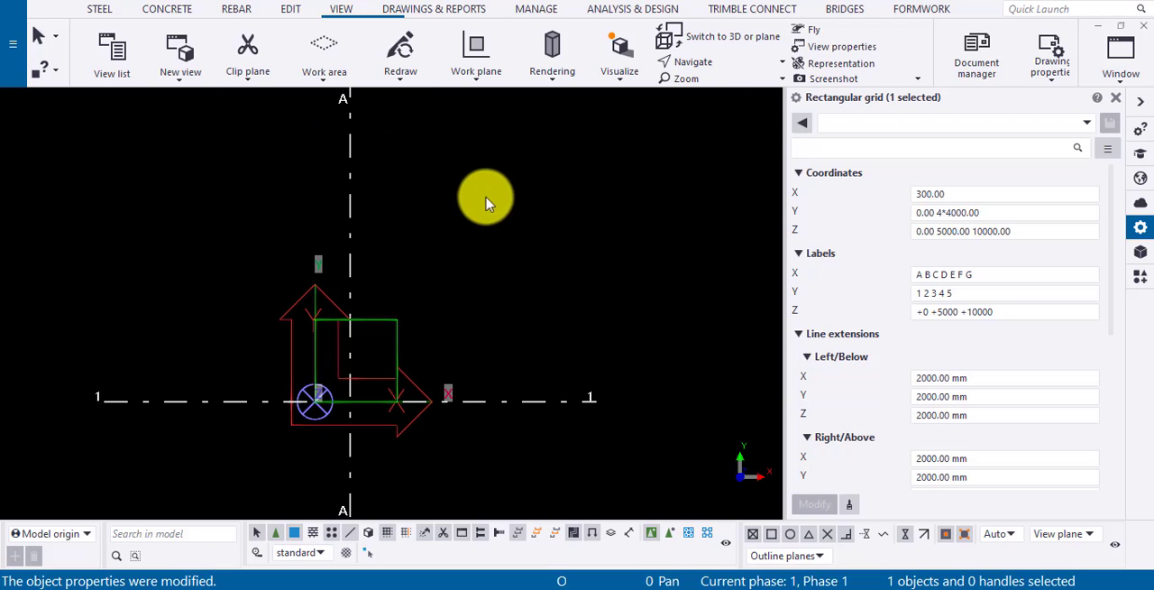
Add a 0 before the existing X coordinate so the grid uses 0 300, and apply it.
left_click(920, 198)
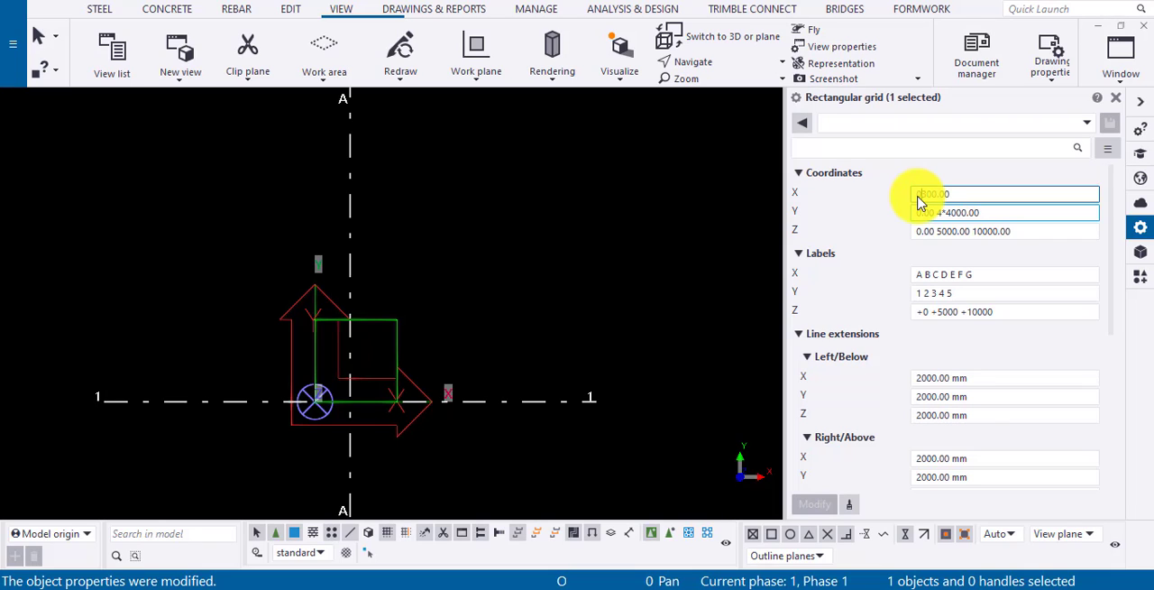
type("0.00")
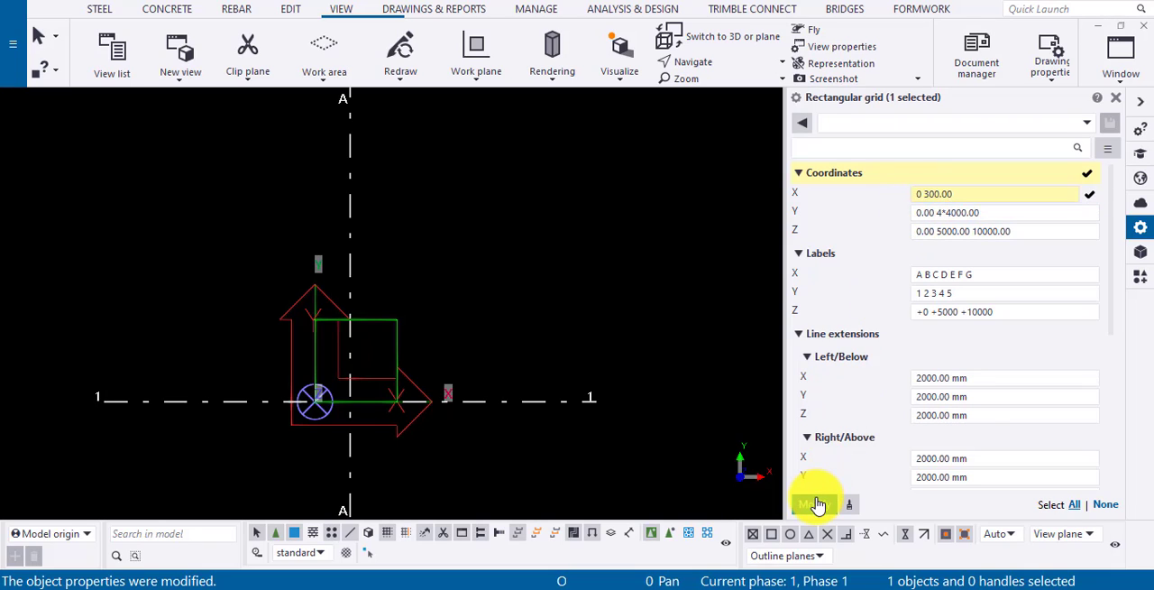
left_click(815, 503)
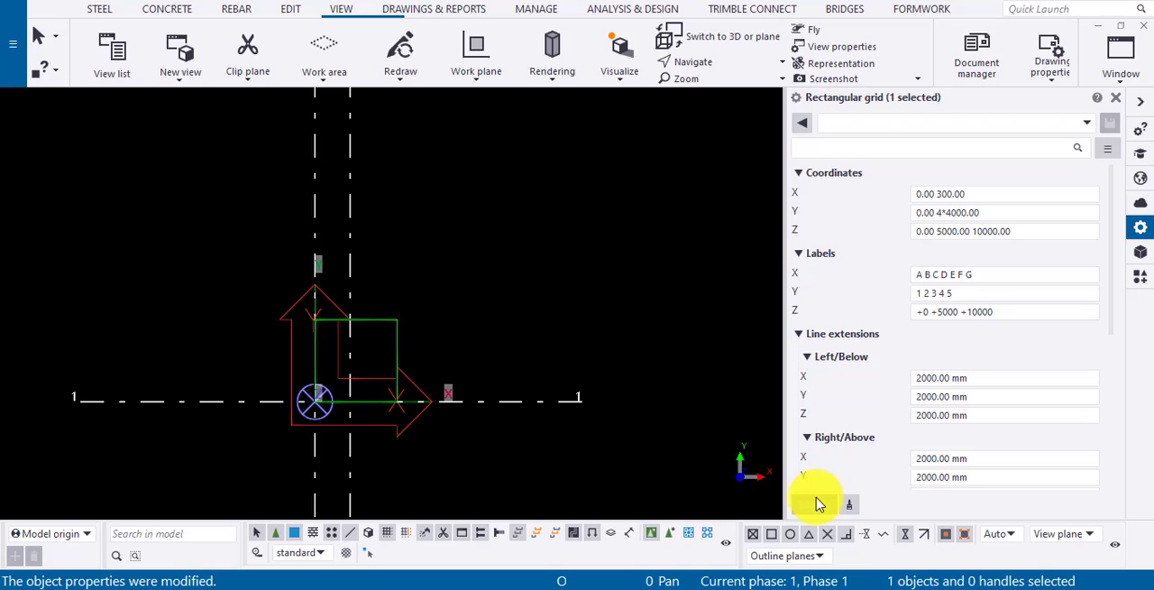
Measure the horizontal distance between the two vertical grid lines above the model origin.
left_click(288, 10)
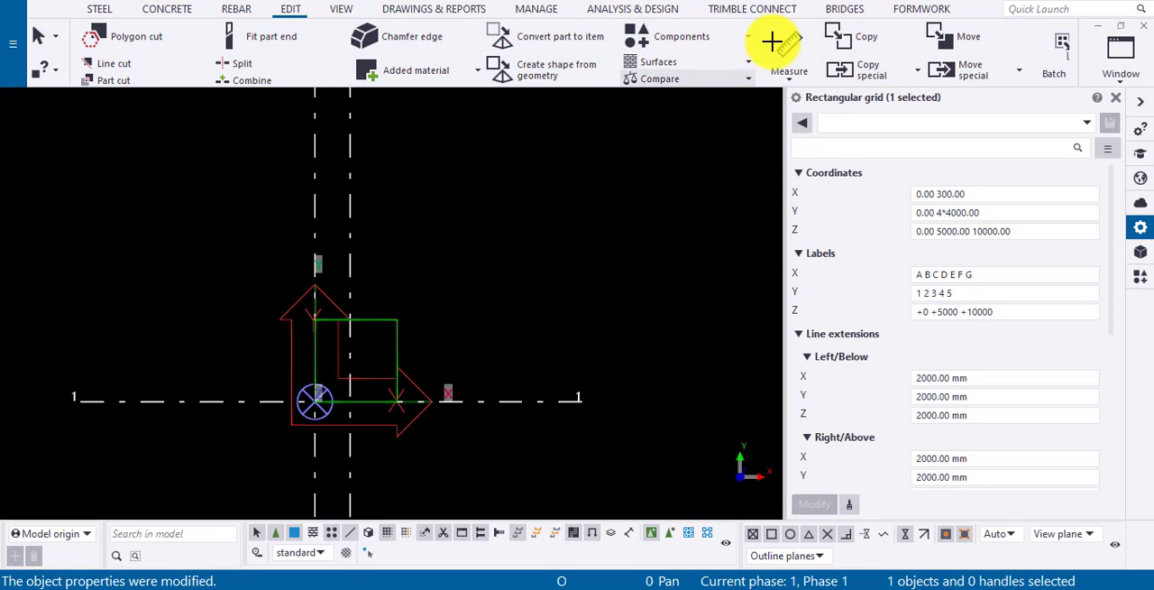
left_click(783, 44)
left_click(316, 206)
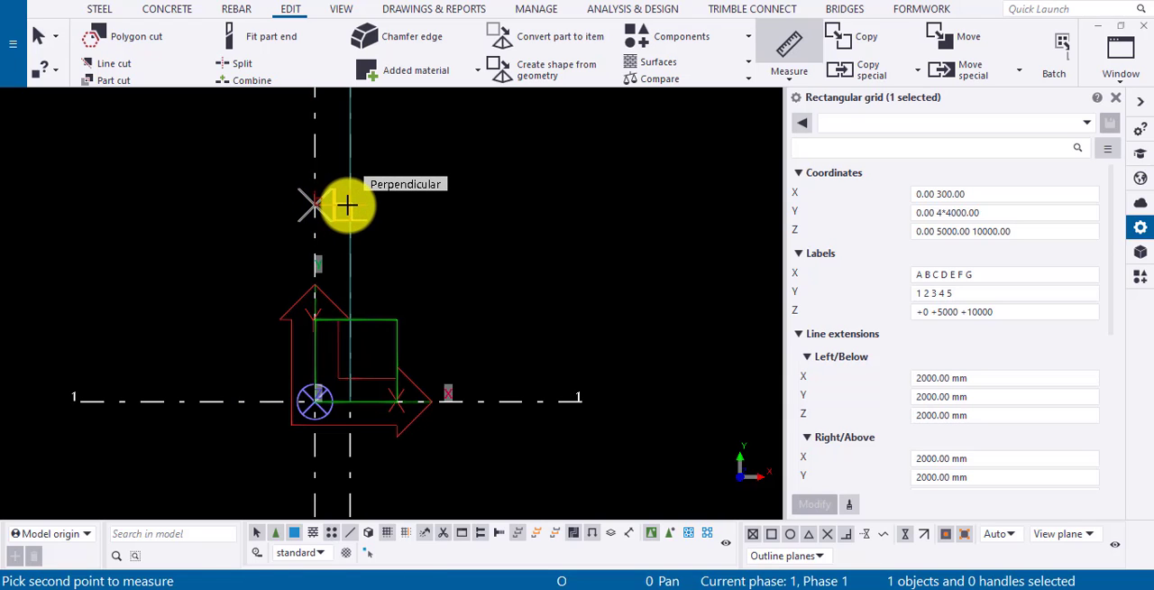
left_click(344, 180)
left_click(341, 166)
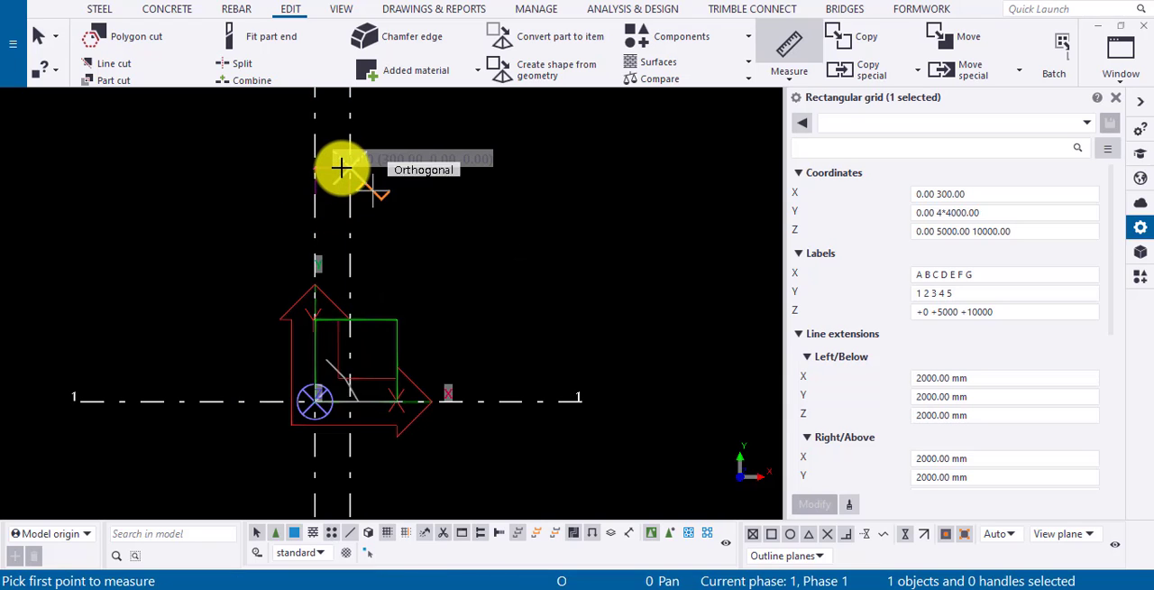
key("Escape")
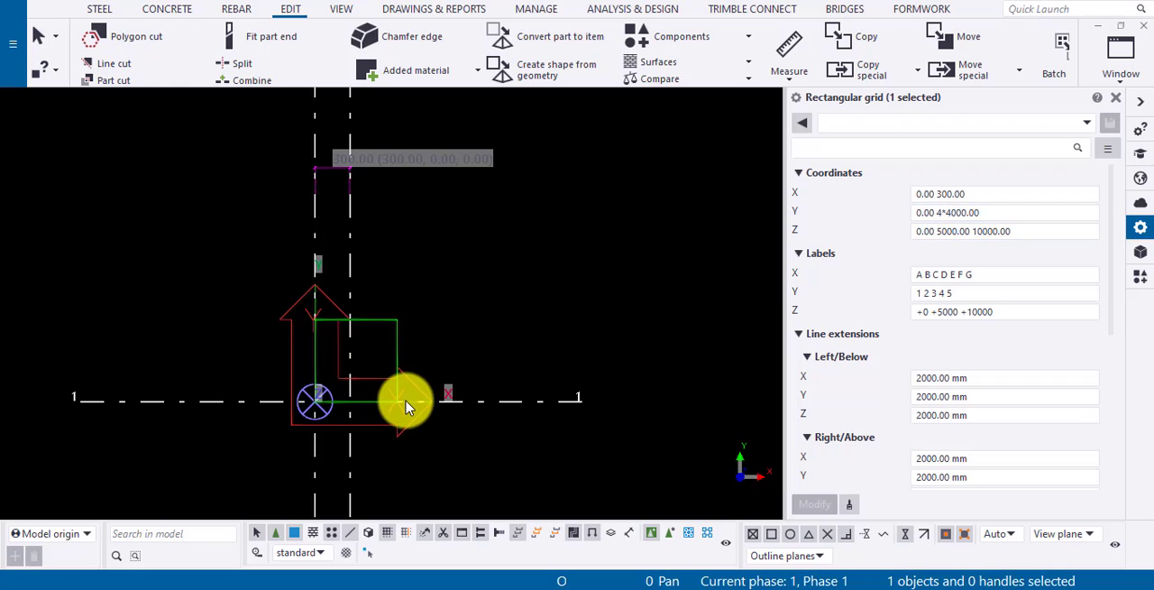
Set the grid's X coordinates to 0.00 4*300.00 and apply the change.
scroll(401, 397, "down", 5)
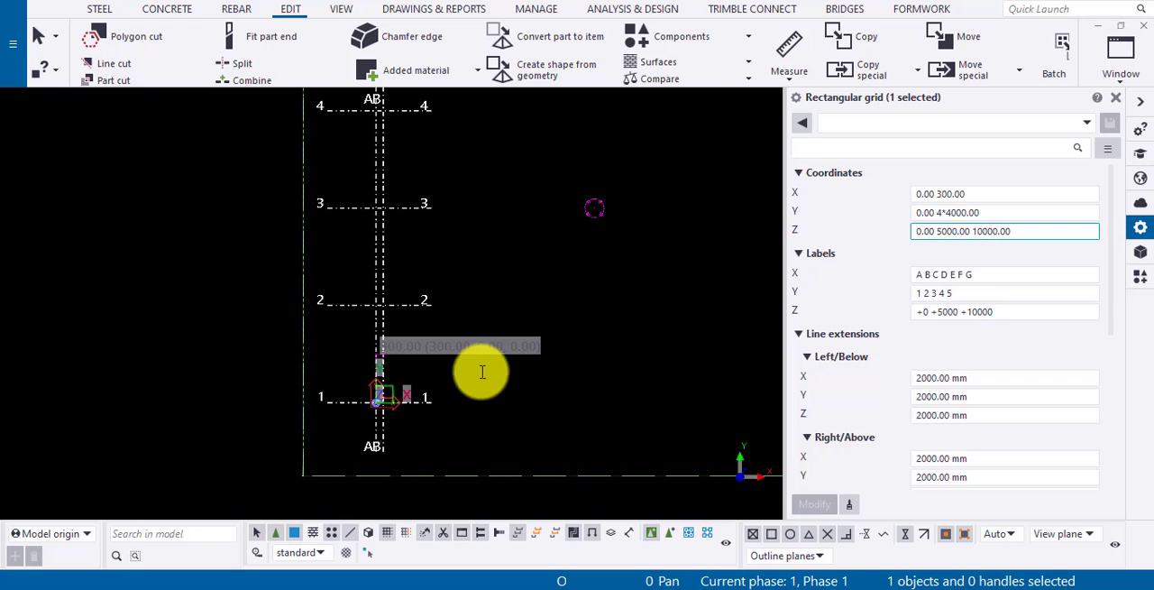
left_click(937, 195)
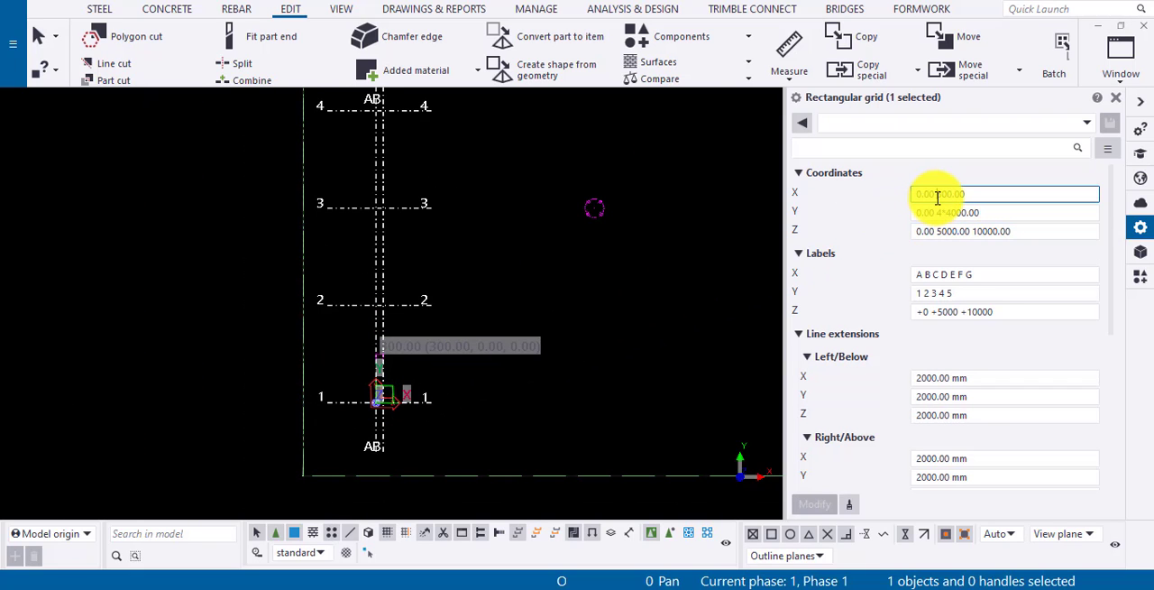
type("3")
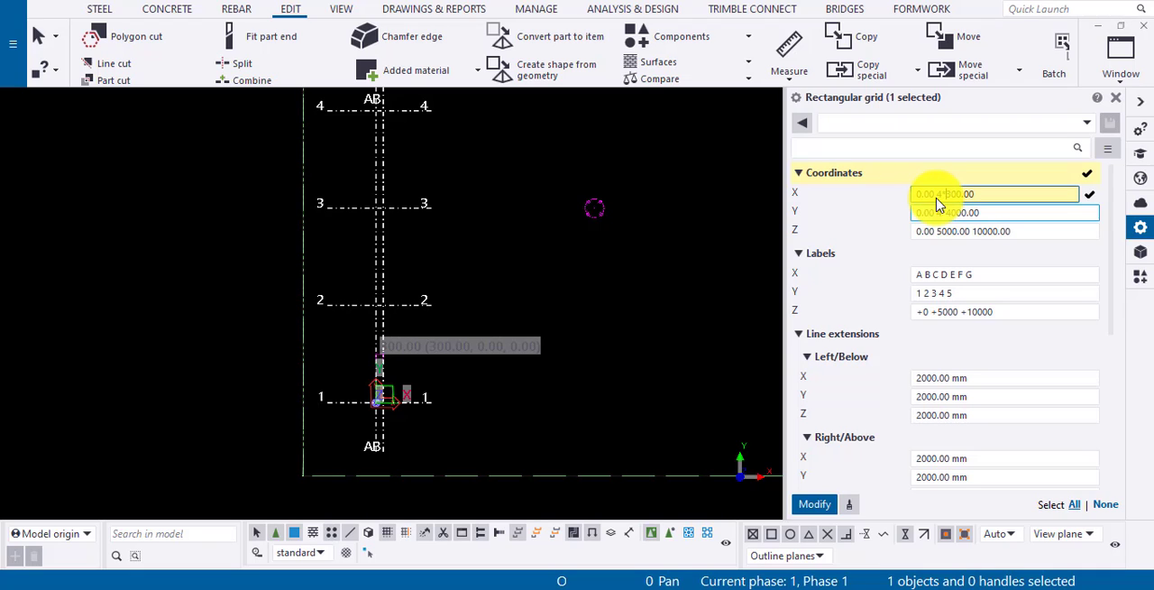
type("4*")
left_click(815, 503)
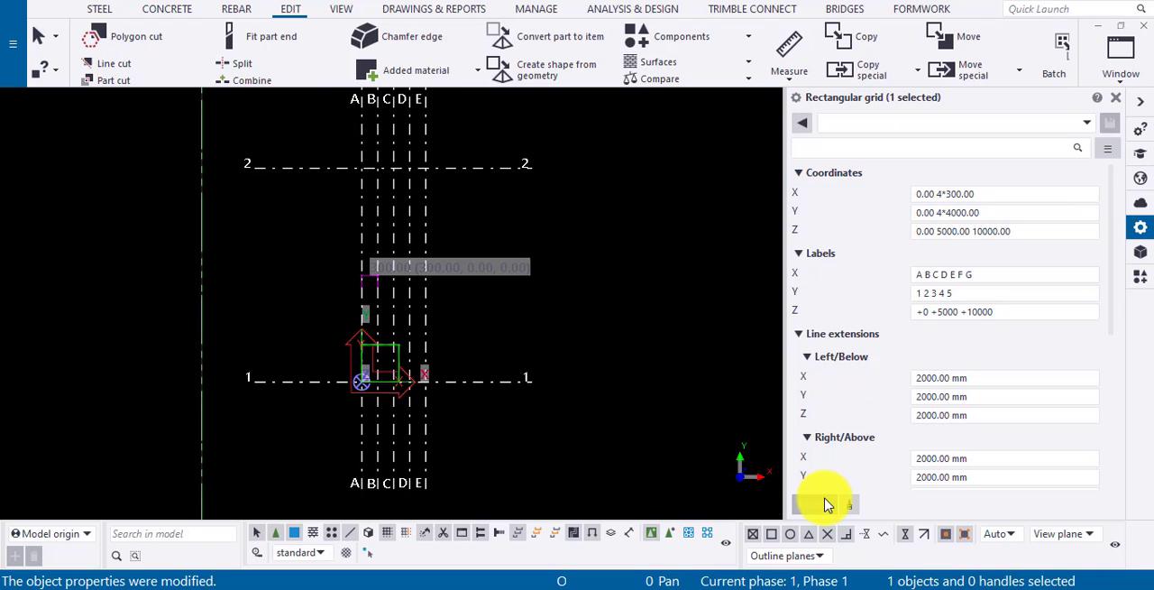
Increase the repeated X spacing so the grid's X coordinates are 0.00 4*3000.00, and apply it.
left_click(954, 193)
type("0")
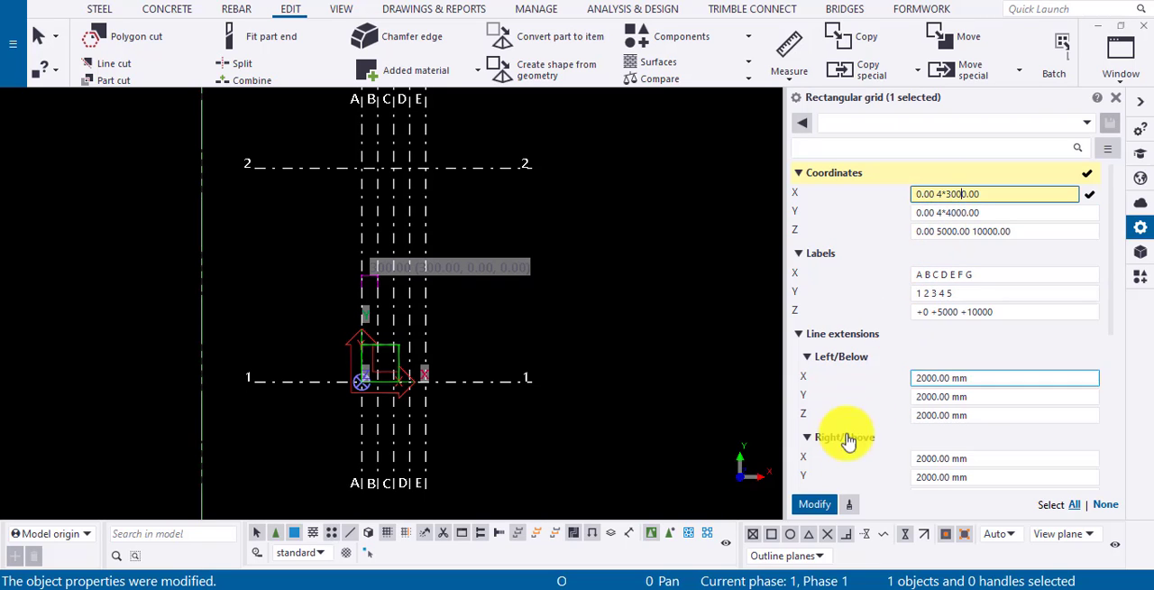
left_click(815, 503)
scroll(816, 505, "down", 5)
scroll(815, 505, "up", 2)
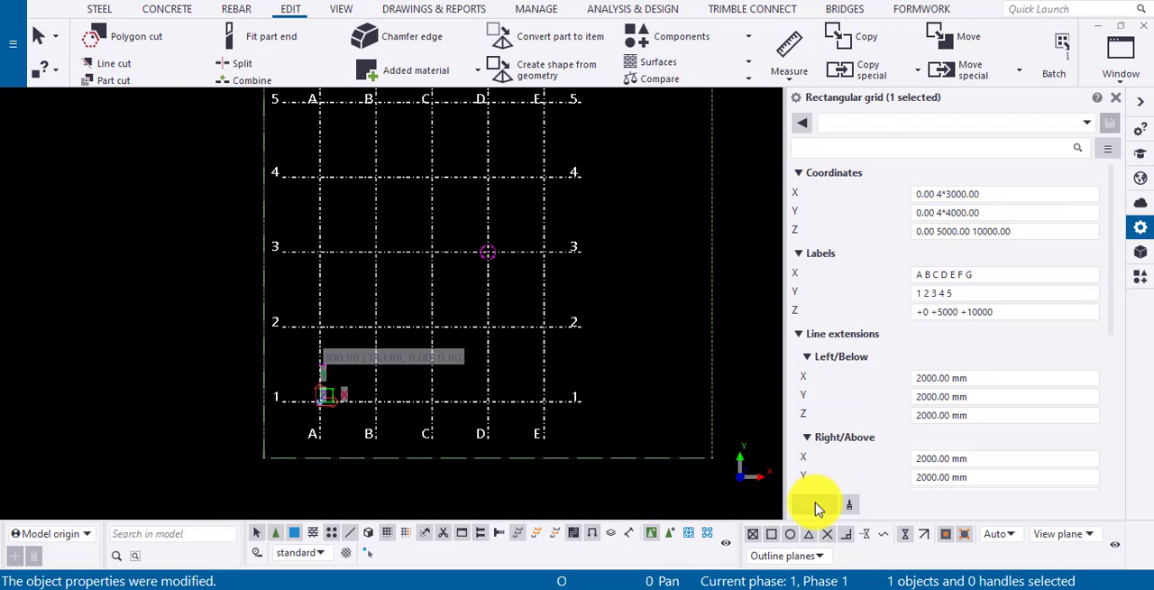
scroll(815, 505, "down", 2)
Set the grid's Y coordinates to 0.00 4*3000.00 and apply the change.
left_click(948, 214)
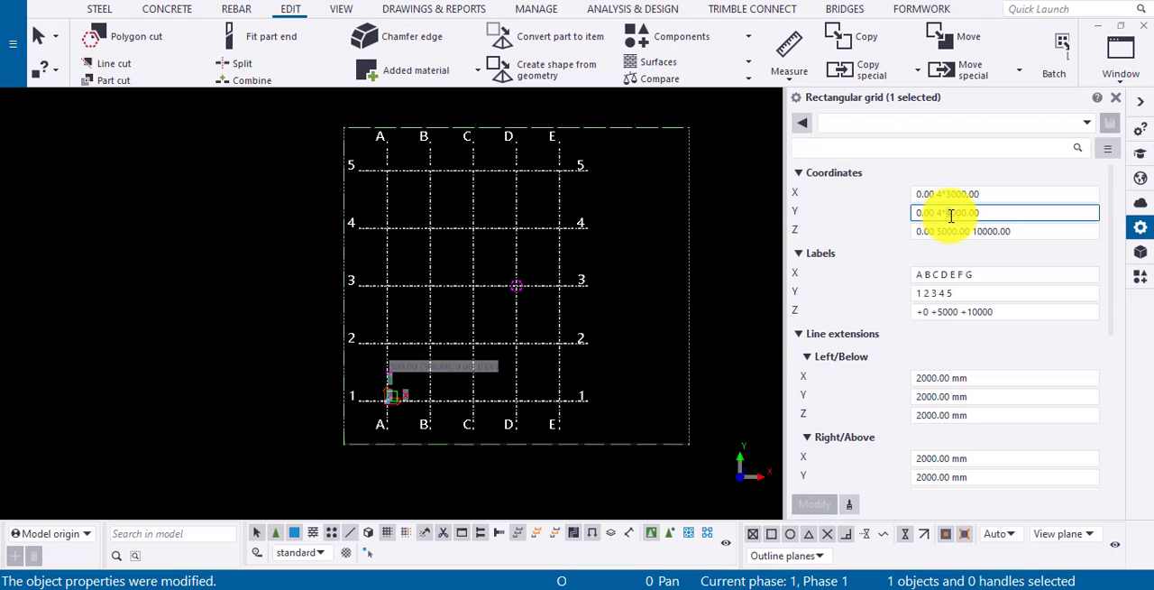
type("3")
left_click(816, 503)
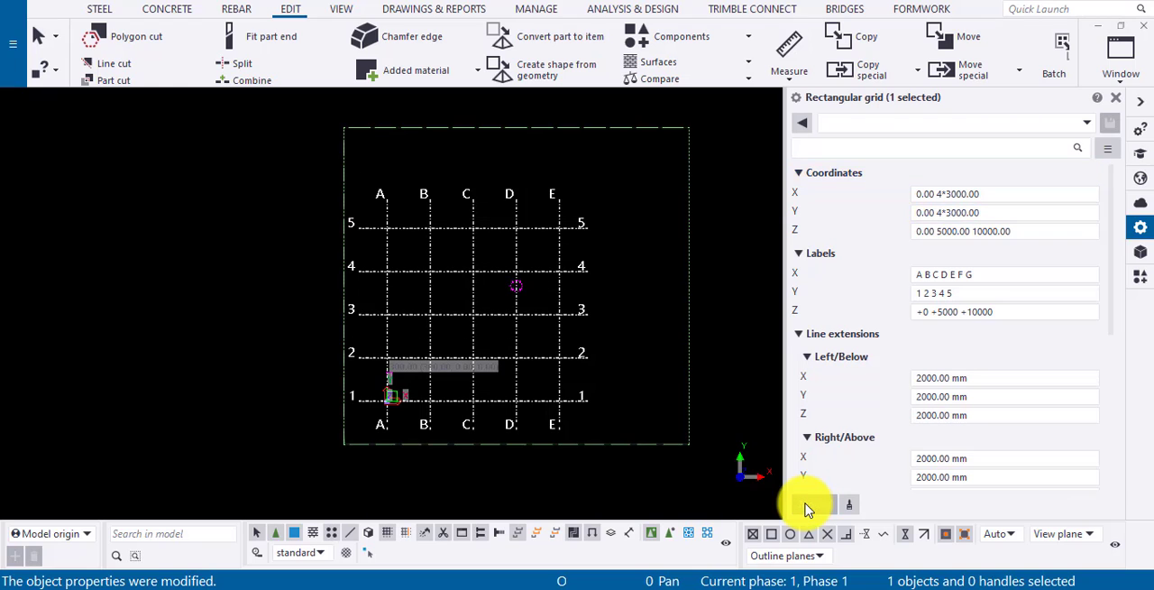
Measure the vertical distance between the +5000 and +10000 levels at grid line E in the elevation view.
left_click(942, 232)
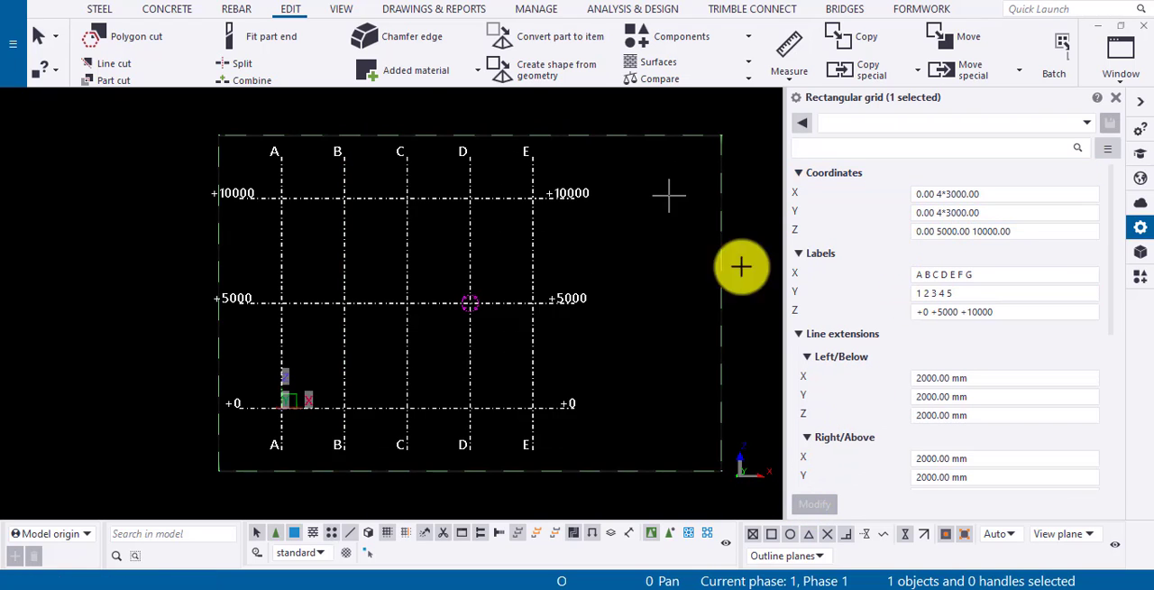
scroll(541, 301, "up", 3)
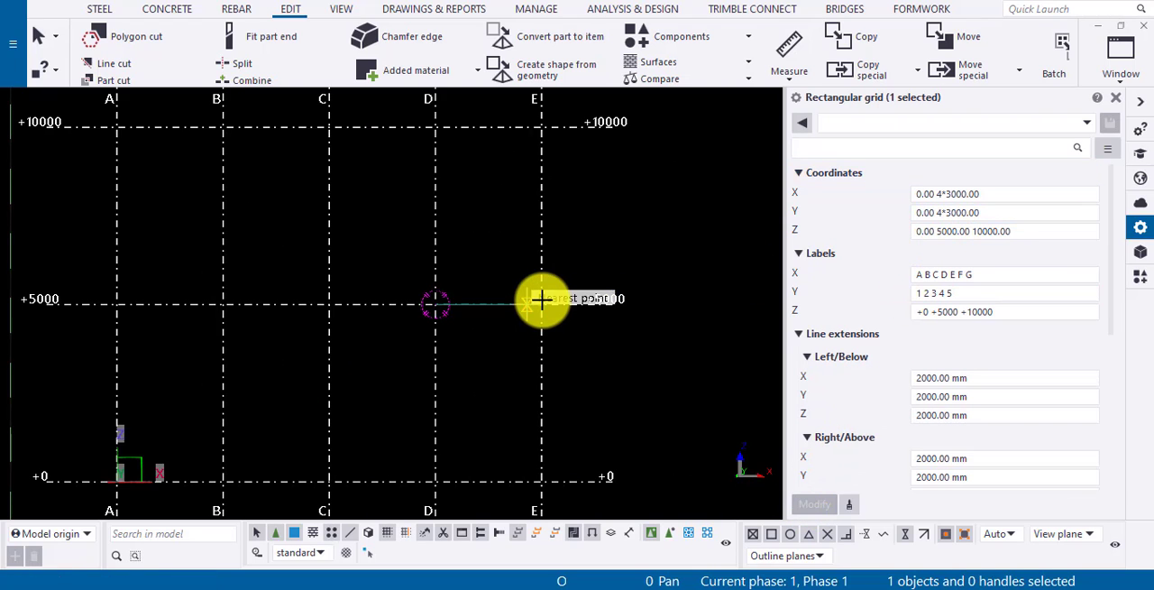
key("f")
left_click(541, 304)
left_click(541, 126)
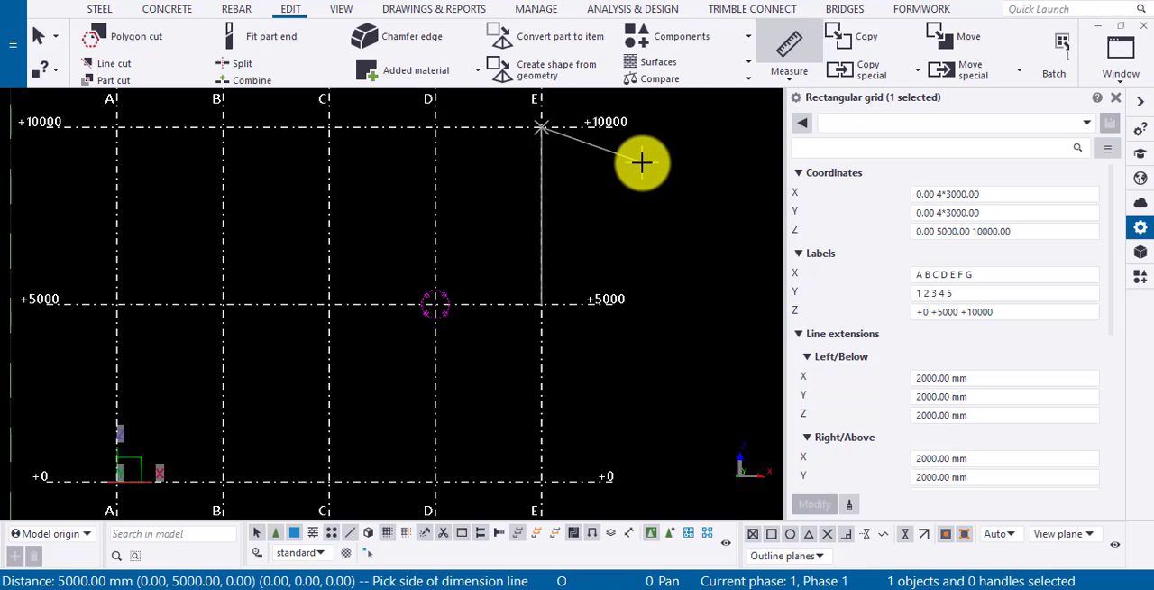
left_click(642, 163)
Measure the vertical distance between the +5000 and +0 levels at grid line E.
left_click(541, 302)
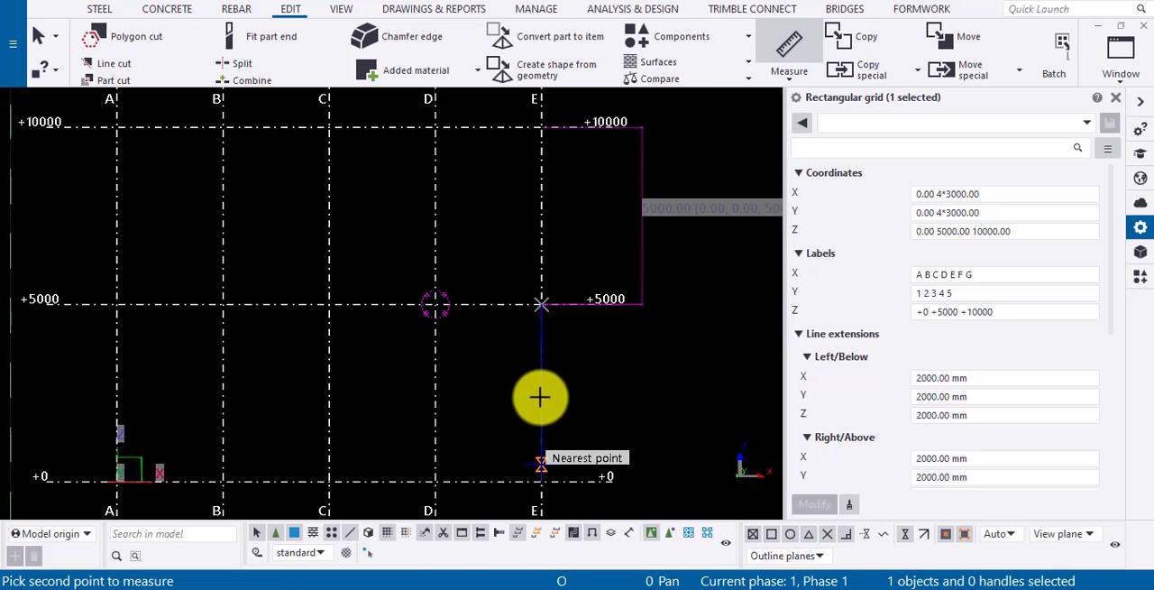
left_click(541, 481)
left_click(669, 456)
scroll(669, 457, "down", 2)
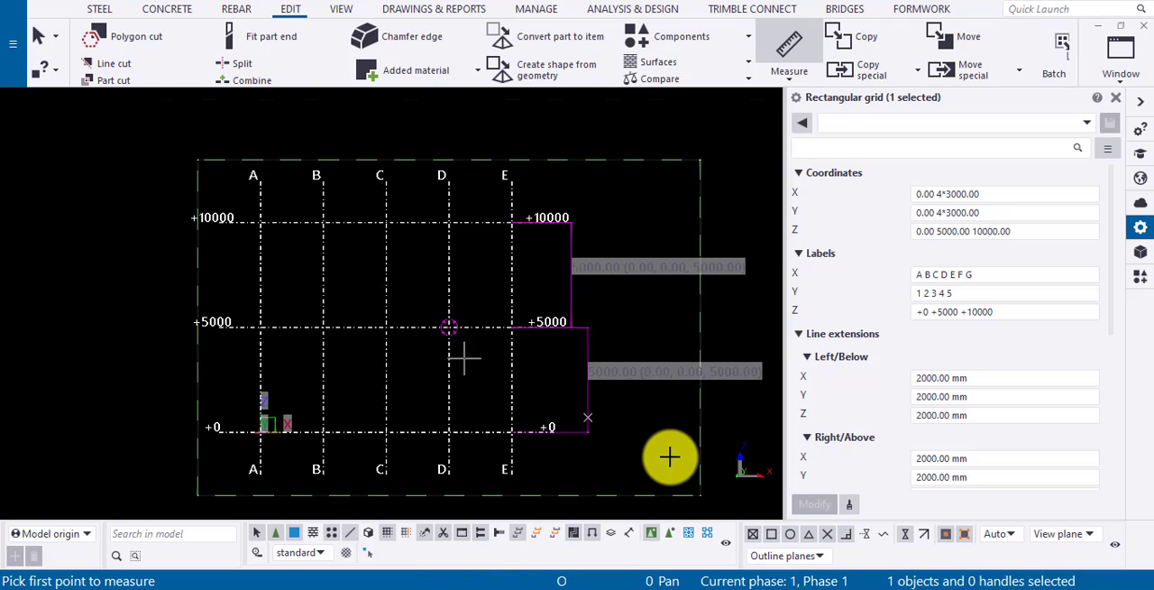
key("Escape")
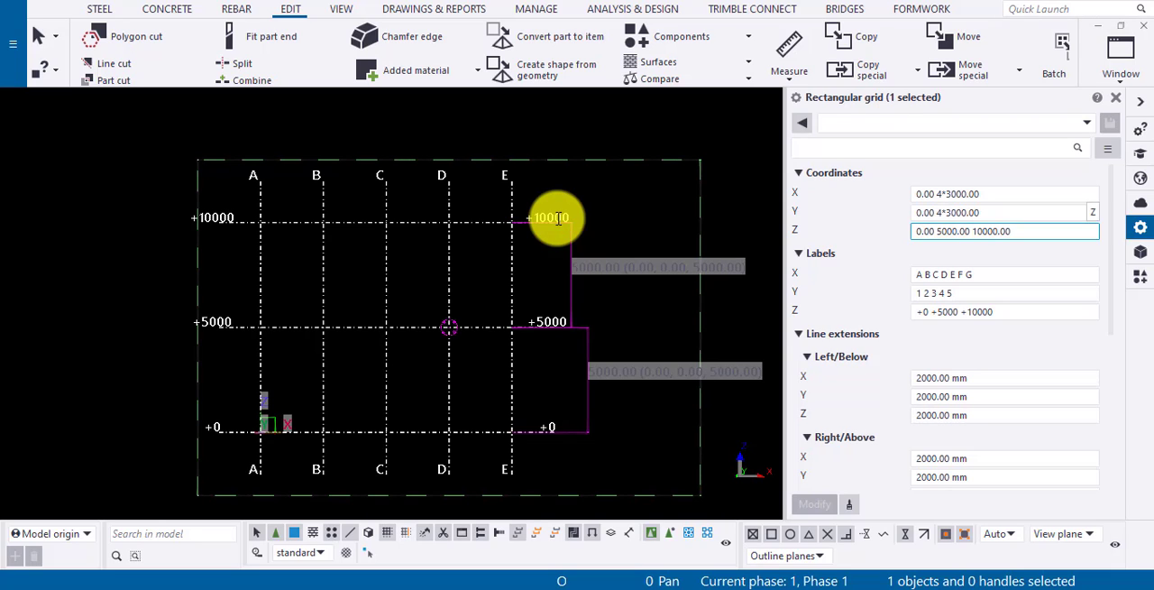
scroll(1005, 336, "down", 1)
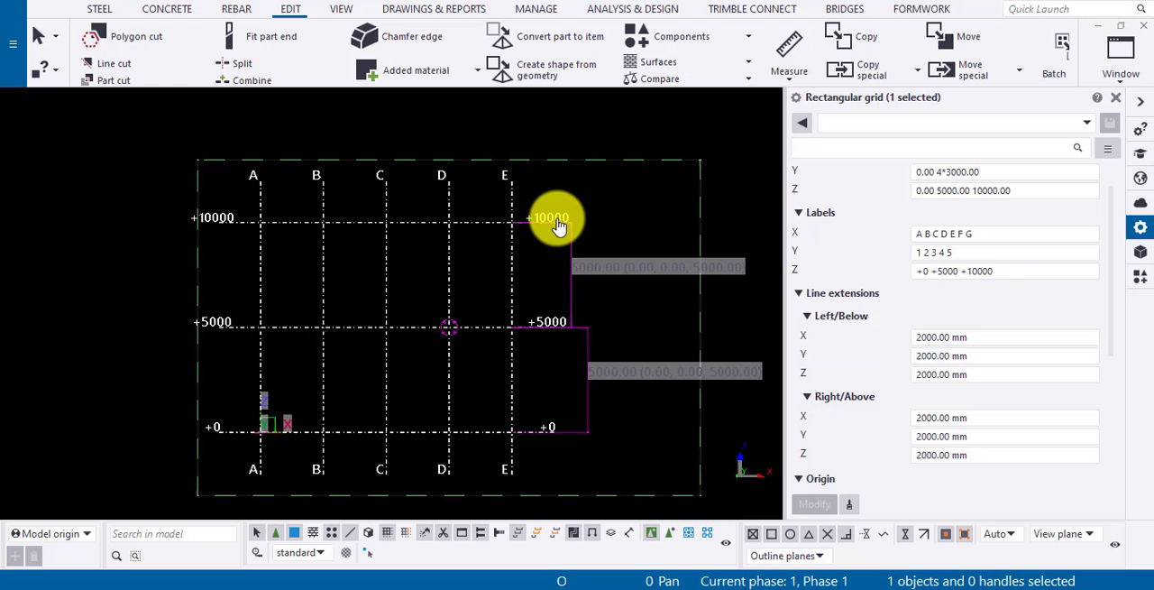
scroll(1004, 335, "down", 1)
scroll(559, 226, "up", 4)
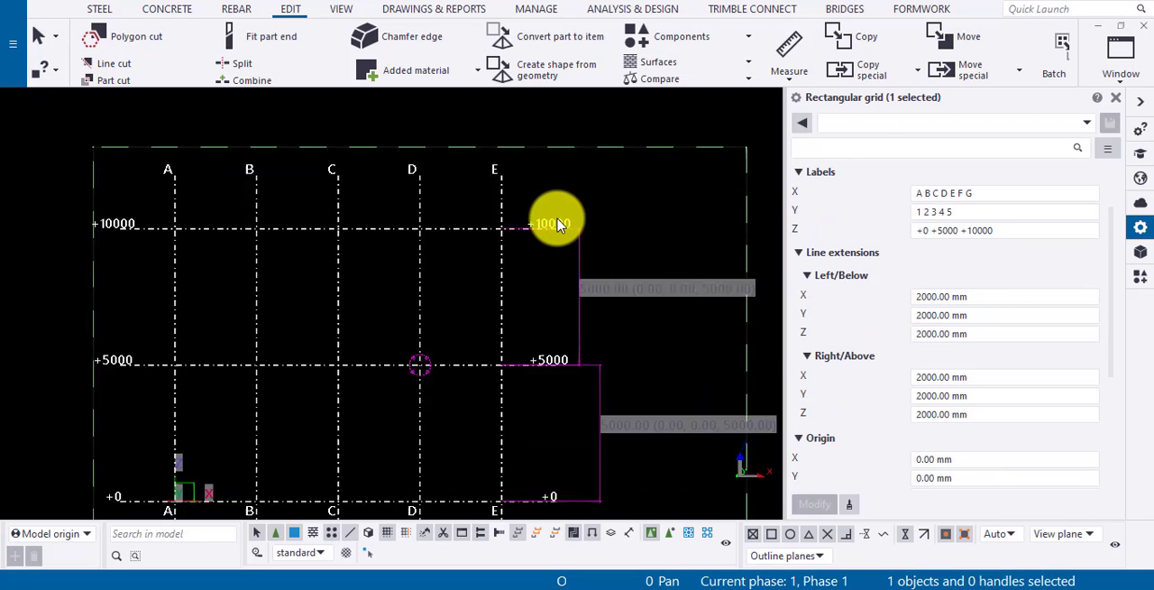
left_click(785, 52)
left_click(426, 256)
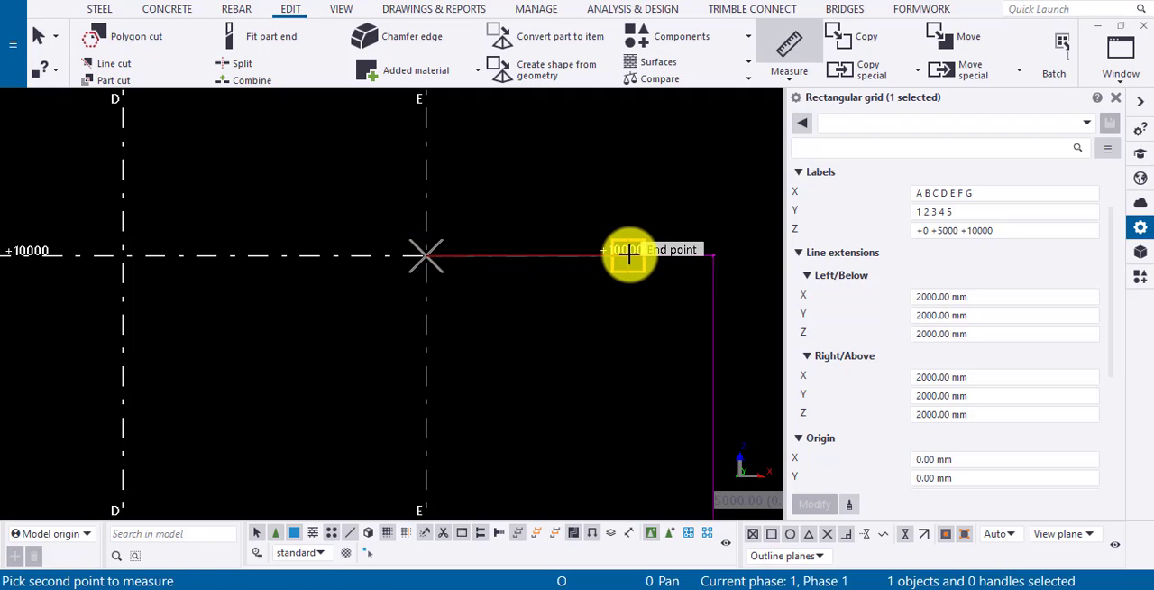
left_click(629, 256)
key("Escape")
Measure the extension of the +10000 level line from its outer end to grid line E.
left_click(794, 54)
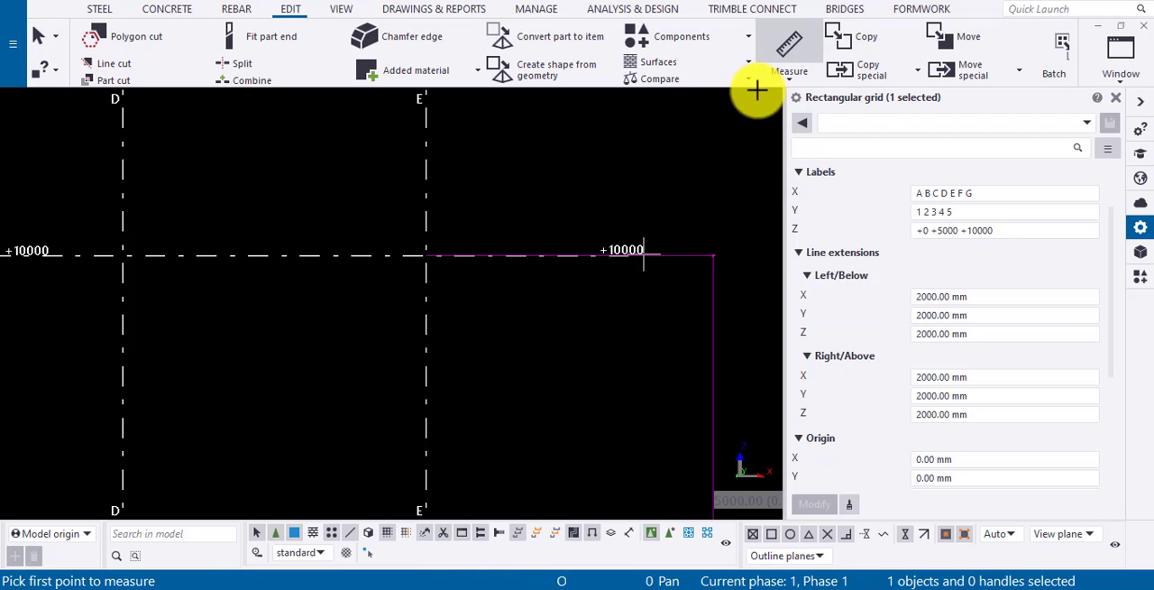
left_click(627, 257)
left_click(423, 259)
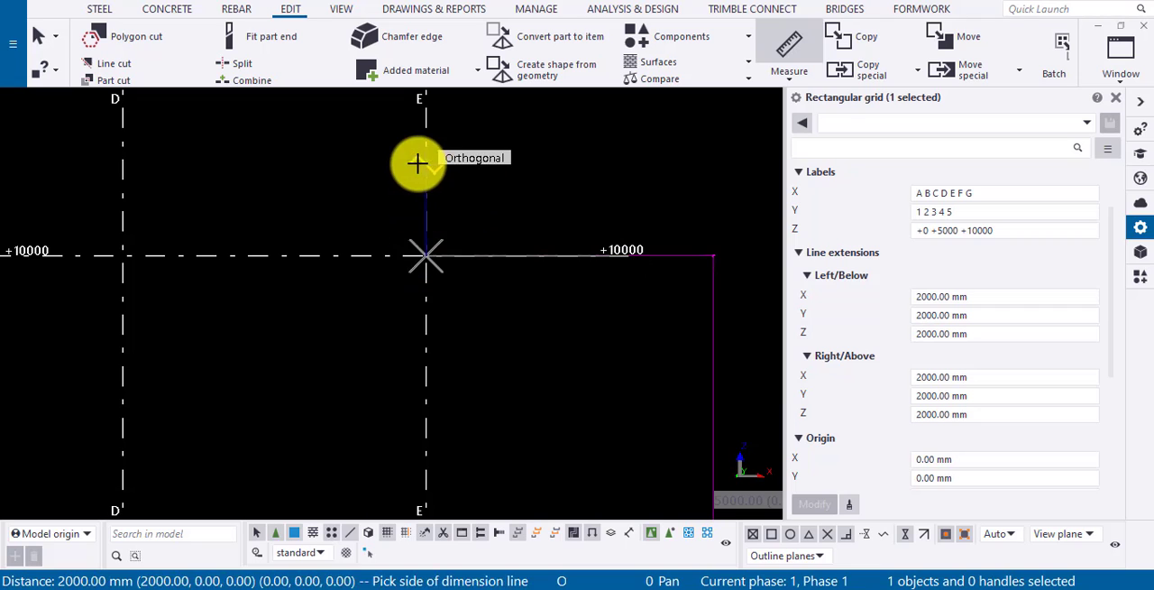
left_click(431, 168)
scroll(584, 237, "down", 2)
scroll(584, 238, "down", 4)
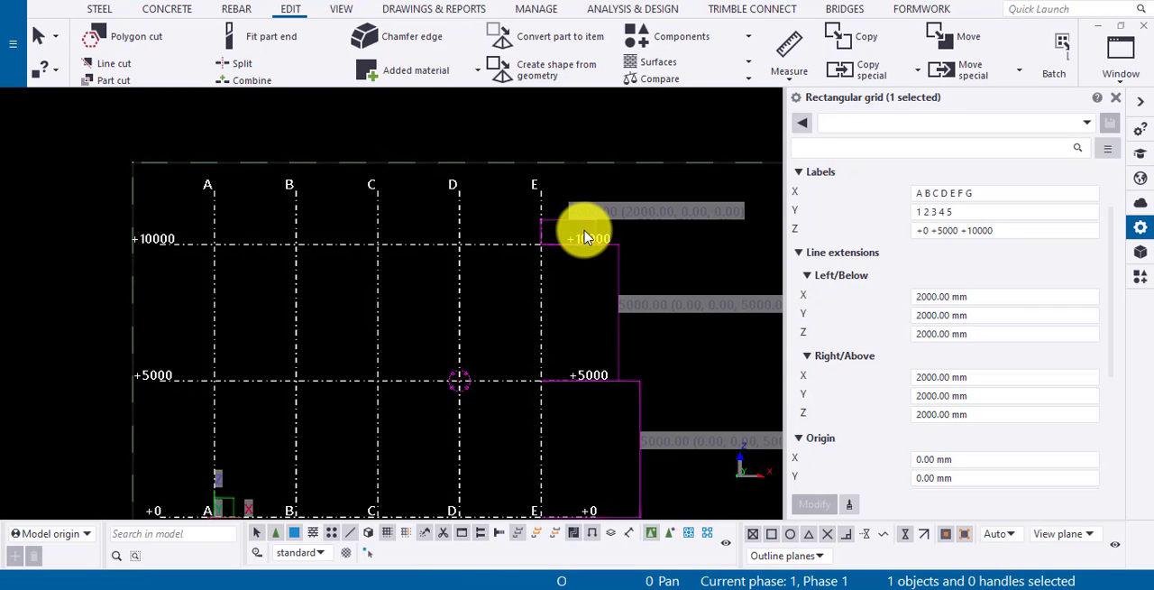
Set the grid's Left/Below X line extension to 1000 mm and apply the change.
left_click(974, 297)
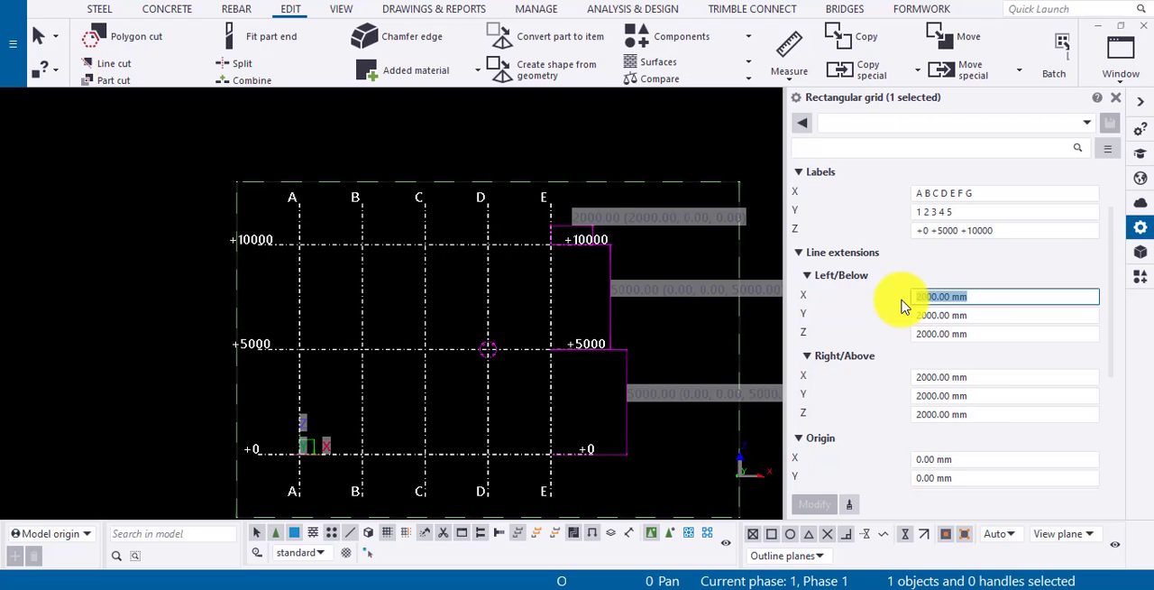
type("100")
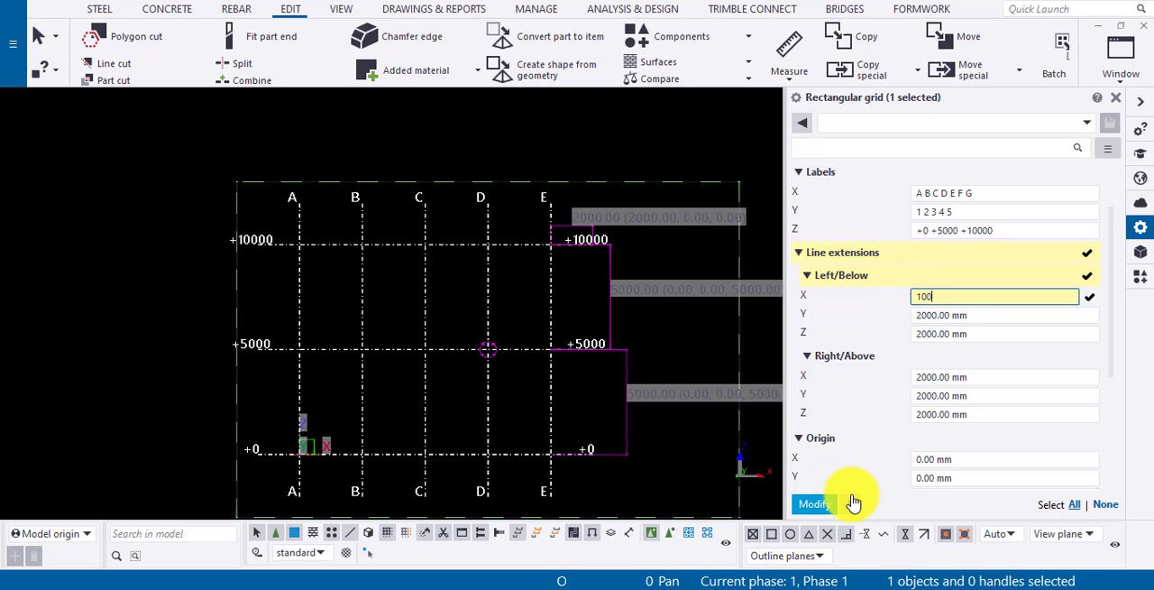
type("0")
left_click(811, 504)
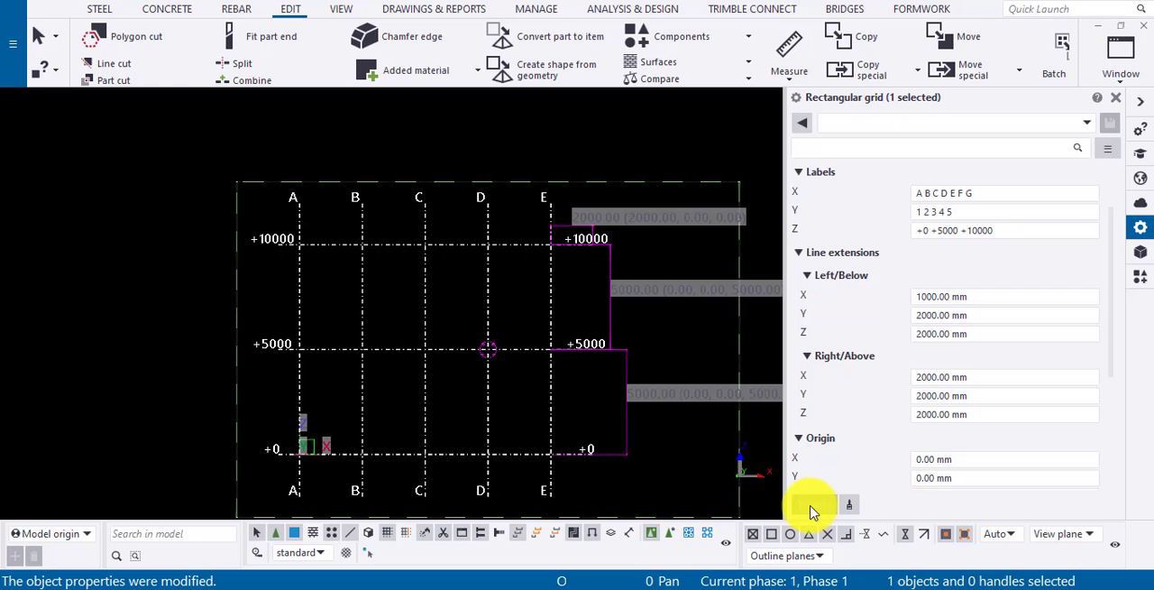
Set the grid's Right/Above X line extension to 1000 mm and apply the change.
left_click(957, 379)
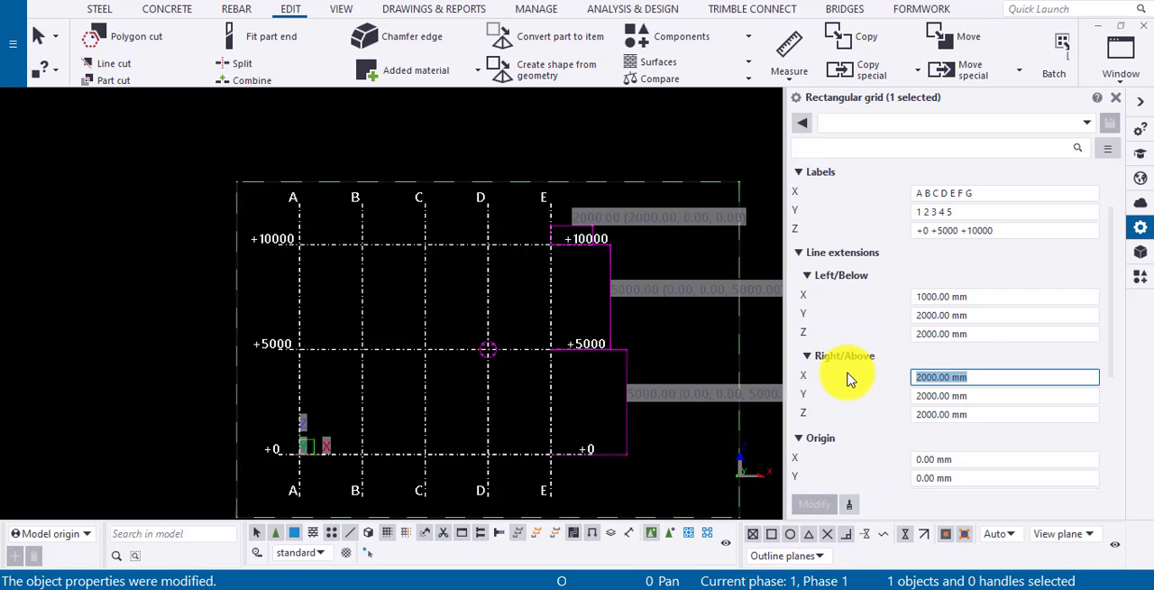
type("1000")
left_click(827, 506)
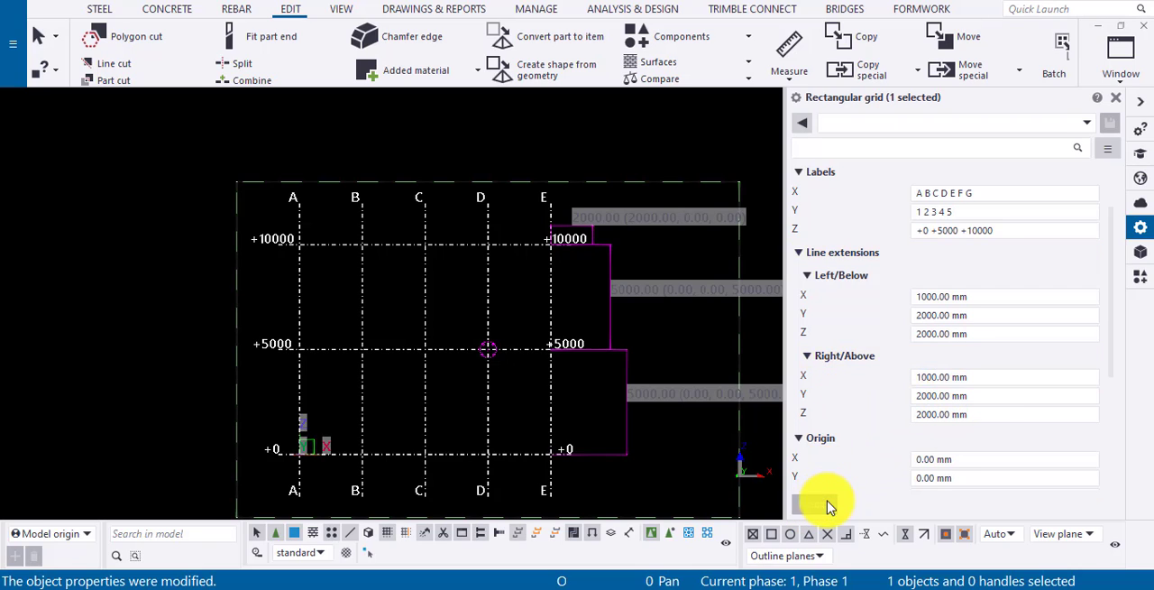
Set the rectangular grid's X origin to 500 mm and apply the change.
scroll(931, 408, "down", 1)
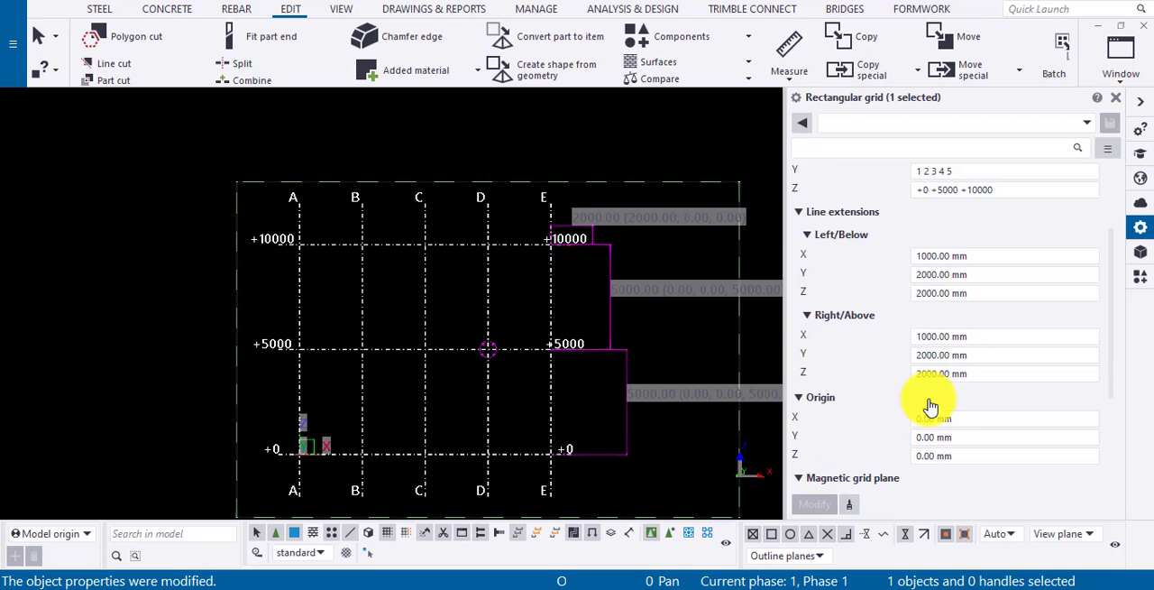
scroll(931, 407, "down", 2)
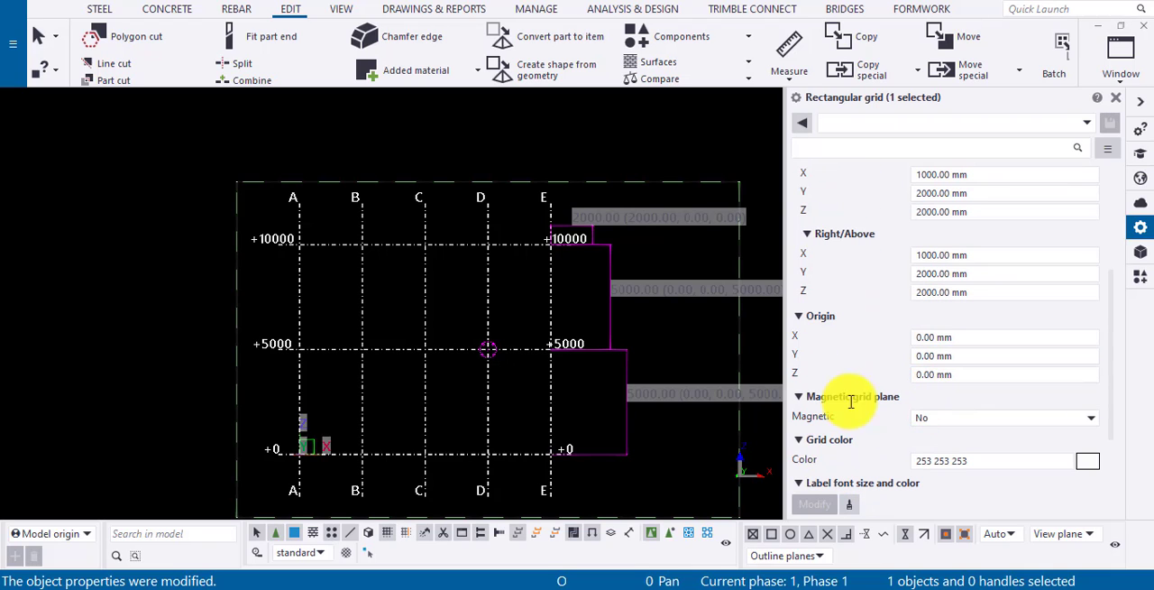
left_click(386, 418)
scroll(387, 417, "up", 3)
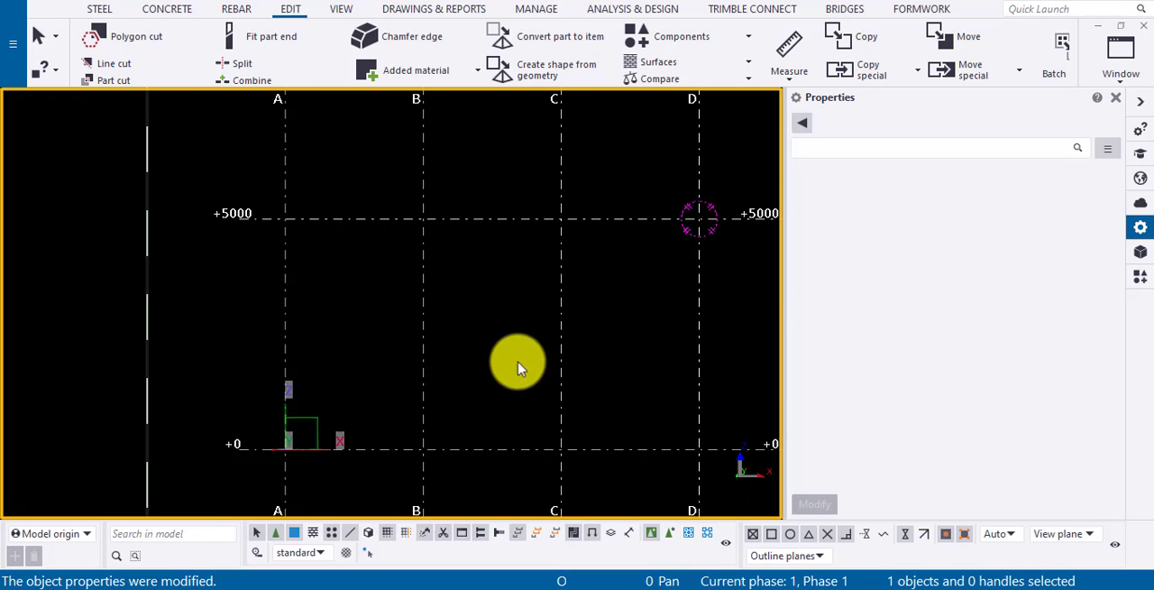
left_click(414, 338)
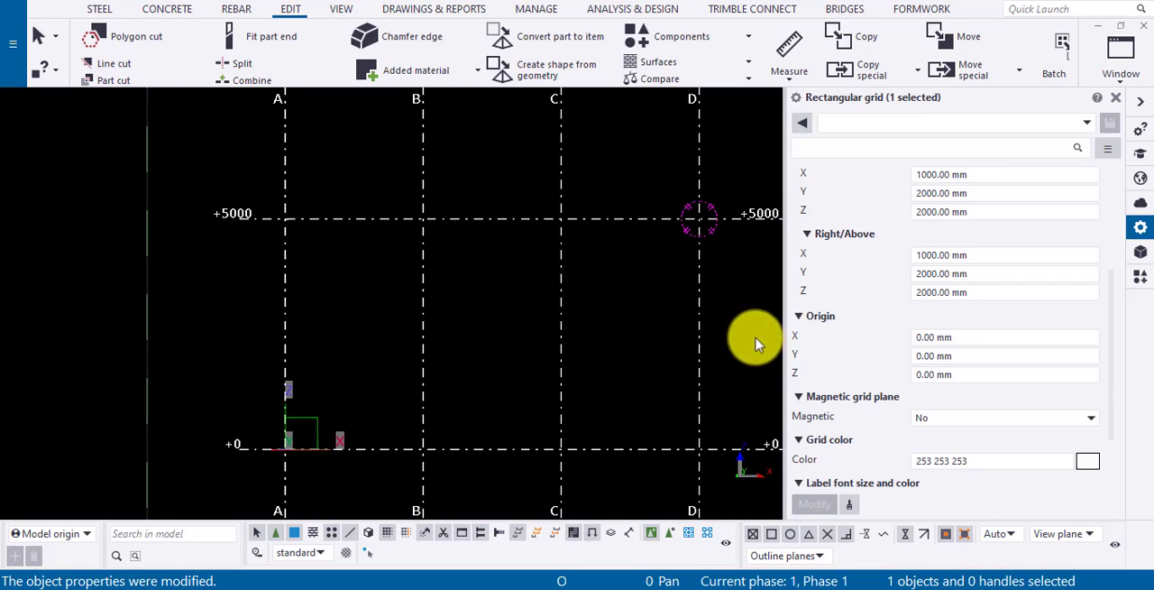
left_click(964, 351)
left_click(963, 339)
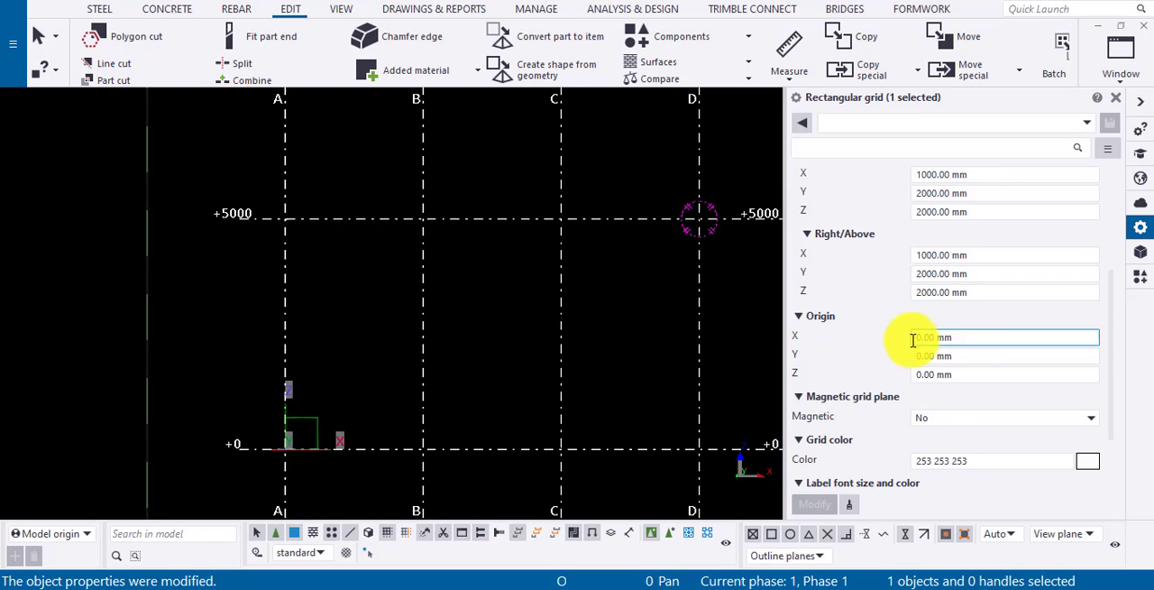
type("500")
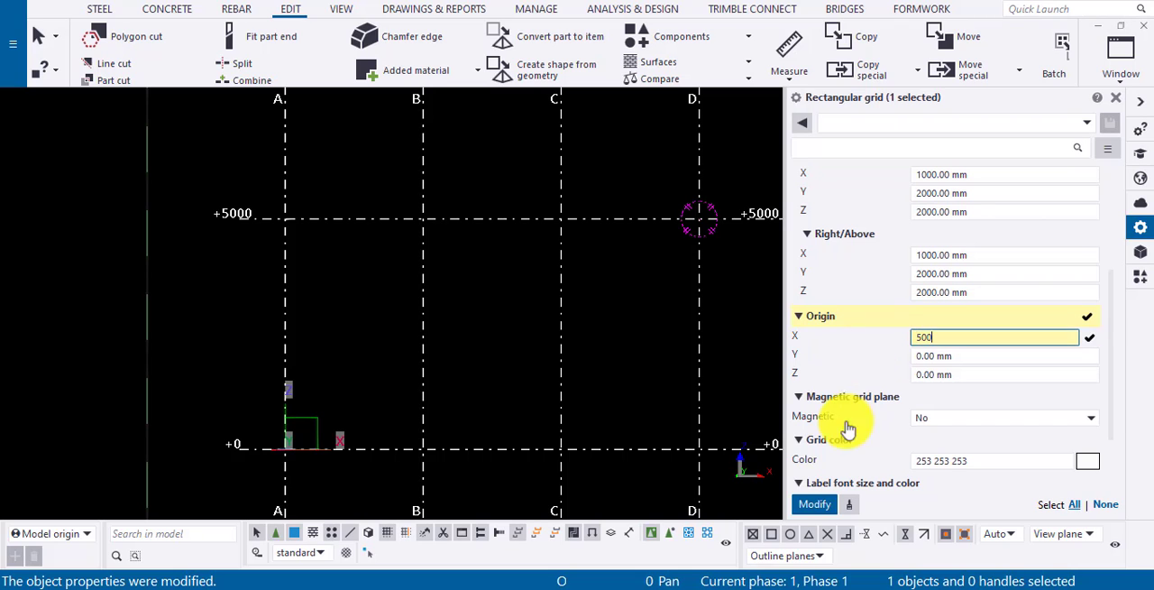
left_click(814, 505)
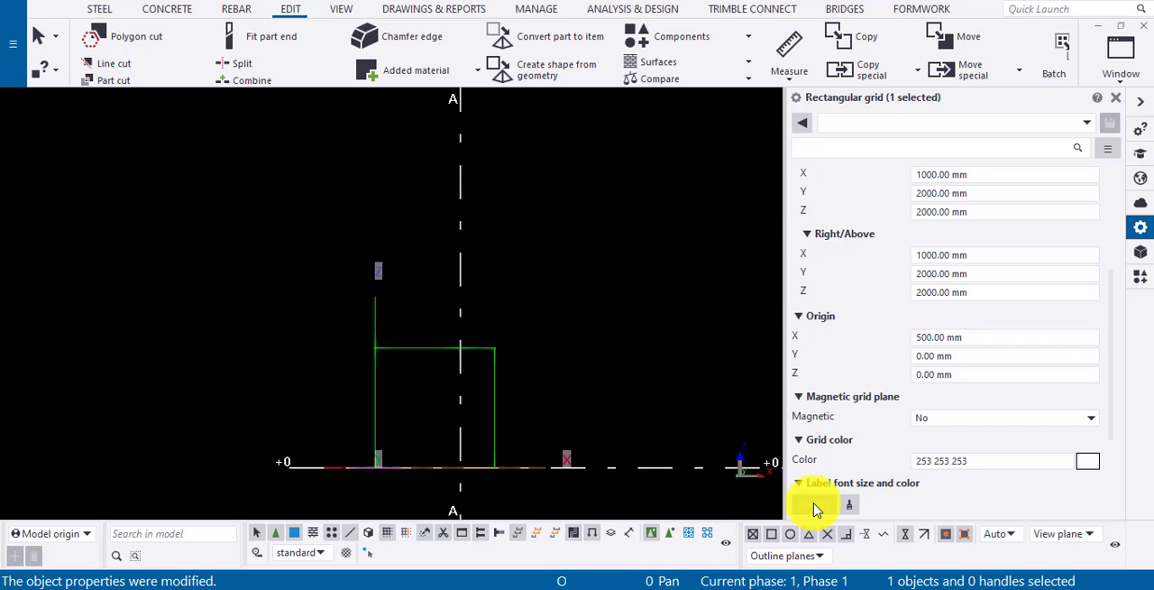
Reset the grid's X origin to 0 and apply the change.
left_click(960, 355)
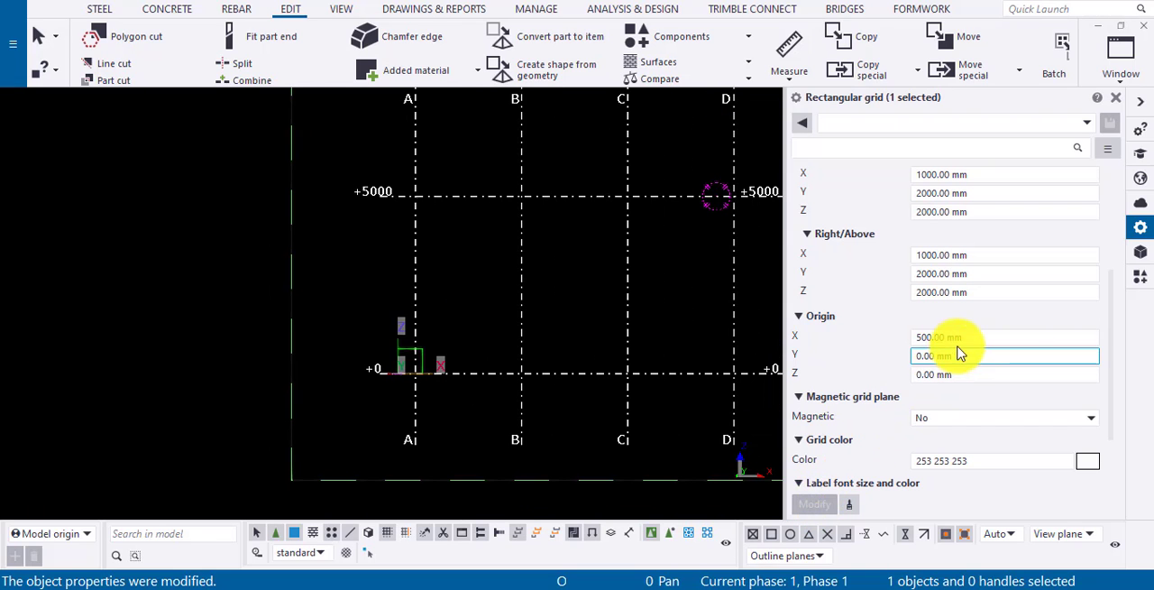
left_click_drag(965, 338, 799, 361)
type("0")
left_click(805, 507)
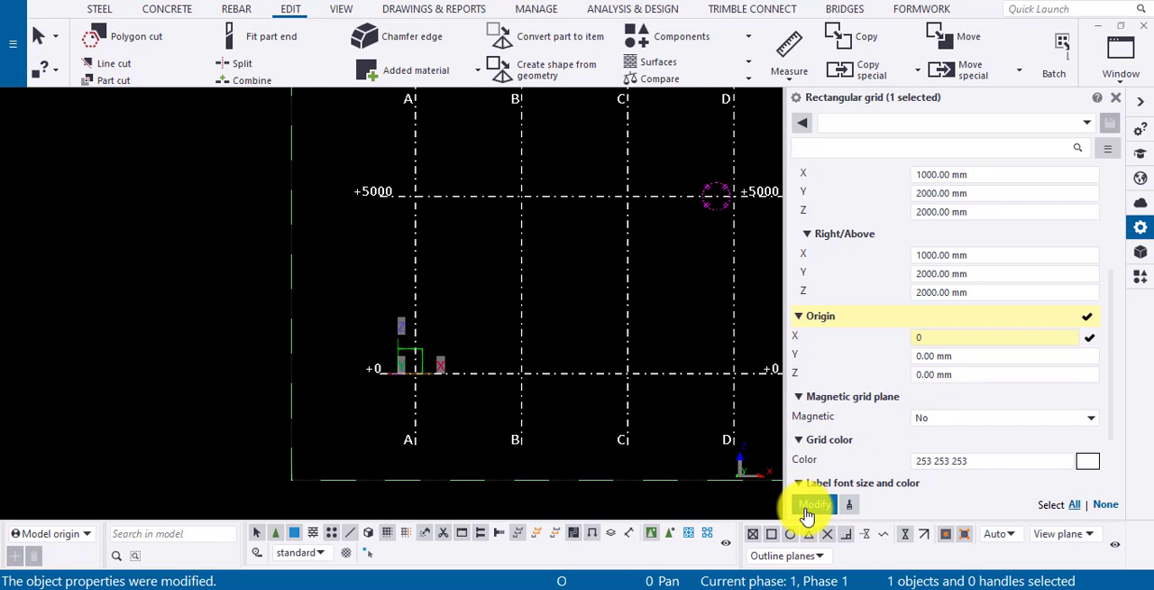
Set the grid's Z origin to 500 mm and apply the change.
left_click_drag(964, 374, 880, 375)
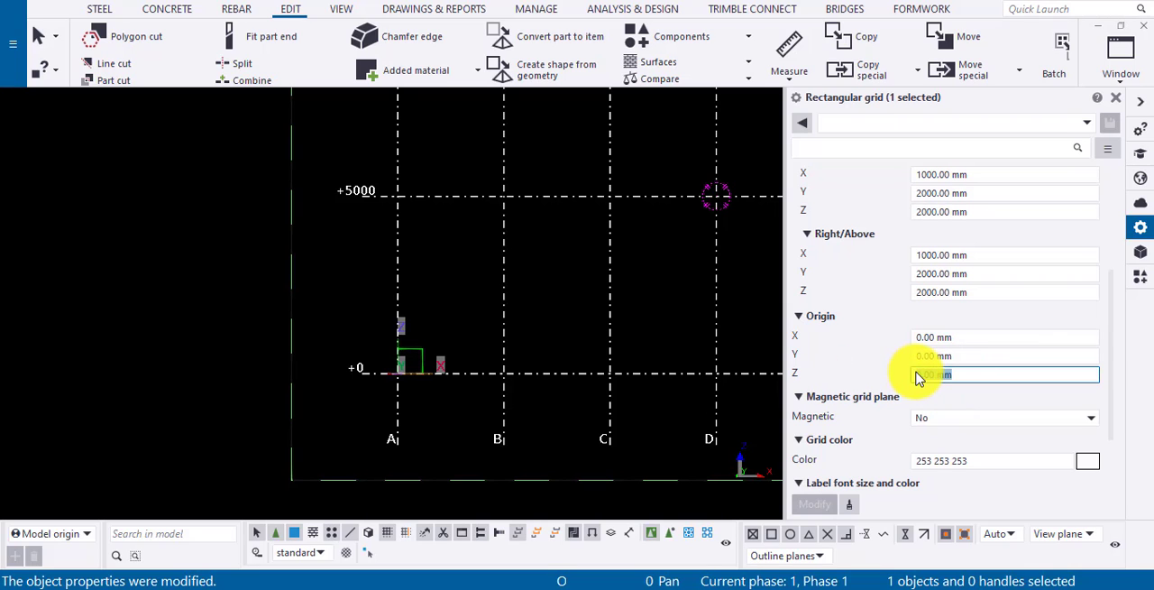
type("500")
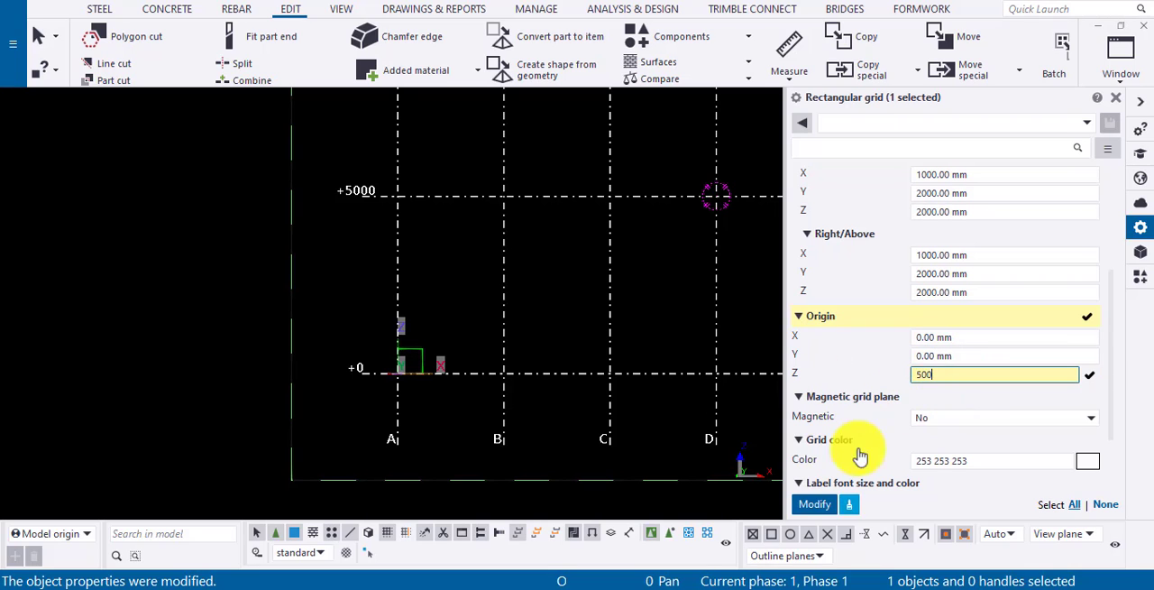
left_click(814, 506)
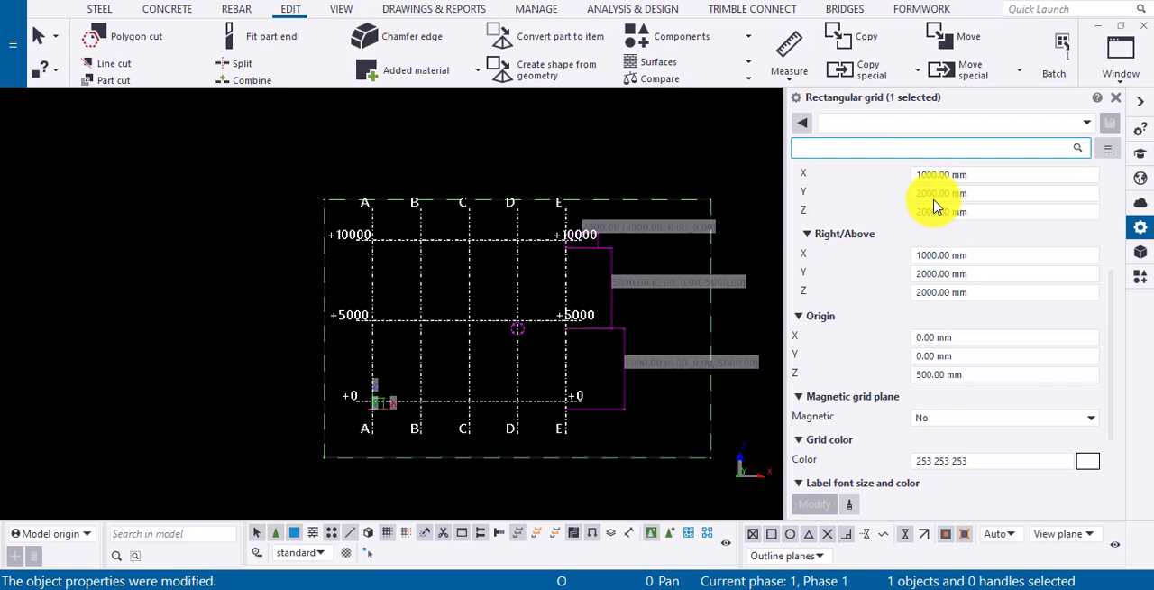
scroll(936, 206, "up", 2)
scroll(936, 206, "up", 2)
scroll(936, 207, "up", 1)
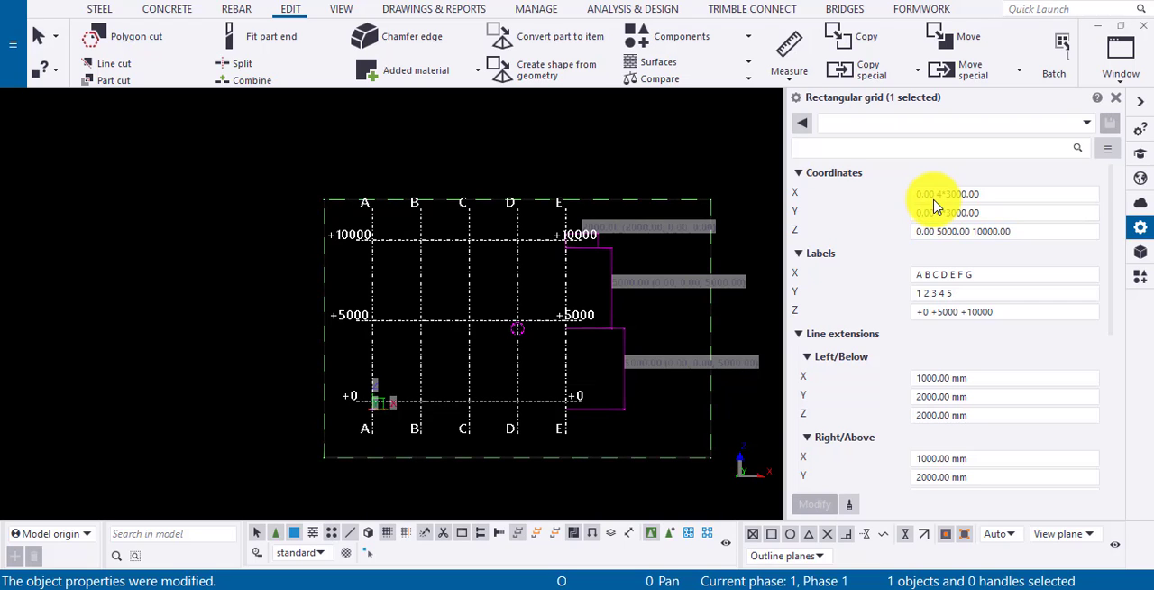
Return the grid's Z origin to 0 and apply the change.
scroll(922, 201, "down", 5)
left_click(974, 374)
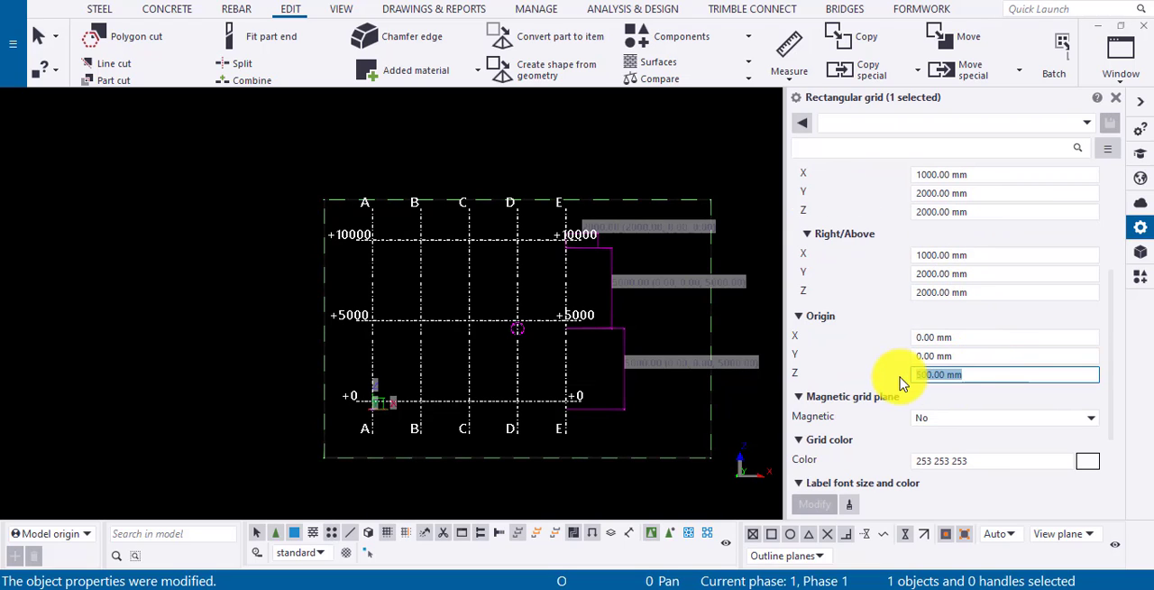
type("0")
left_click(814, 504)
Place a beam in the plan view from grid intersection B/2 to grid line C and show it in the elevation view.
scroll(942, 334, "down", 2)
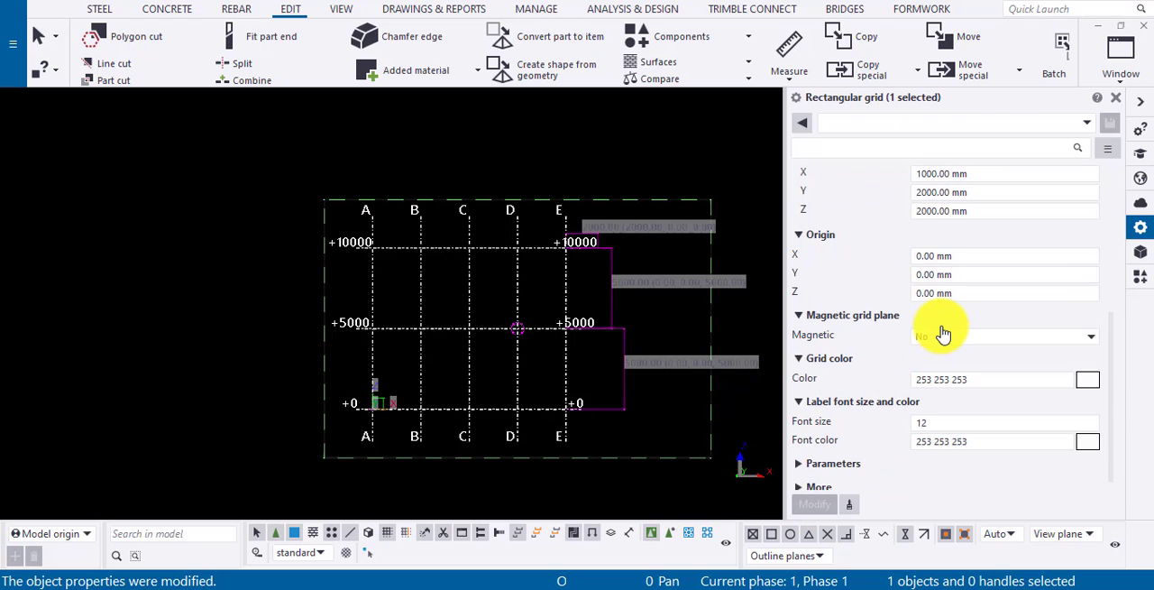
scroll(942, 334, "up", 4)
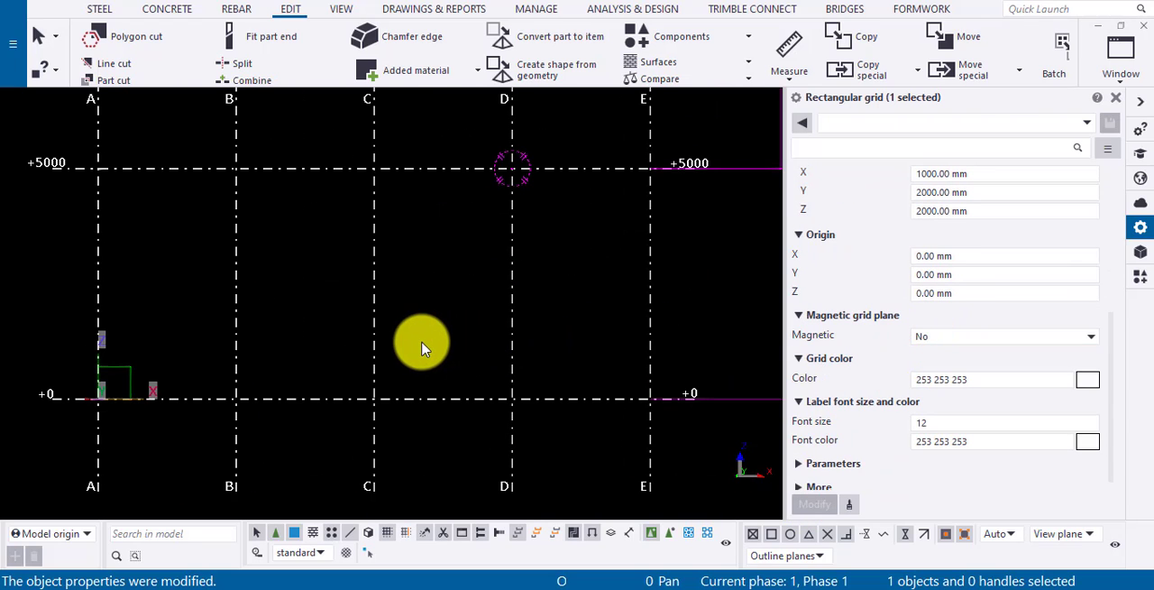
left_click(424, 350)
scroll(424, 350, "down", 3)
scroll(421, 343, "up", 2)
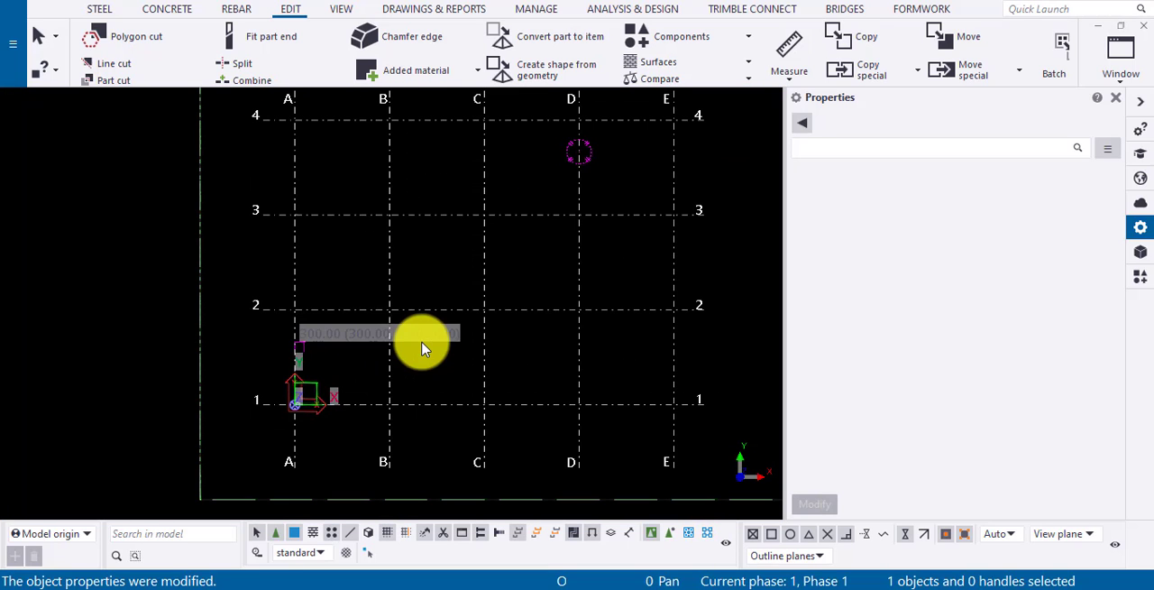
left_click(101, 11)
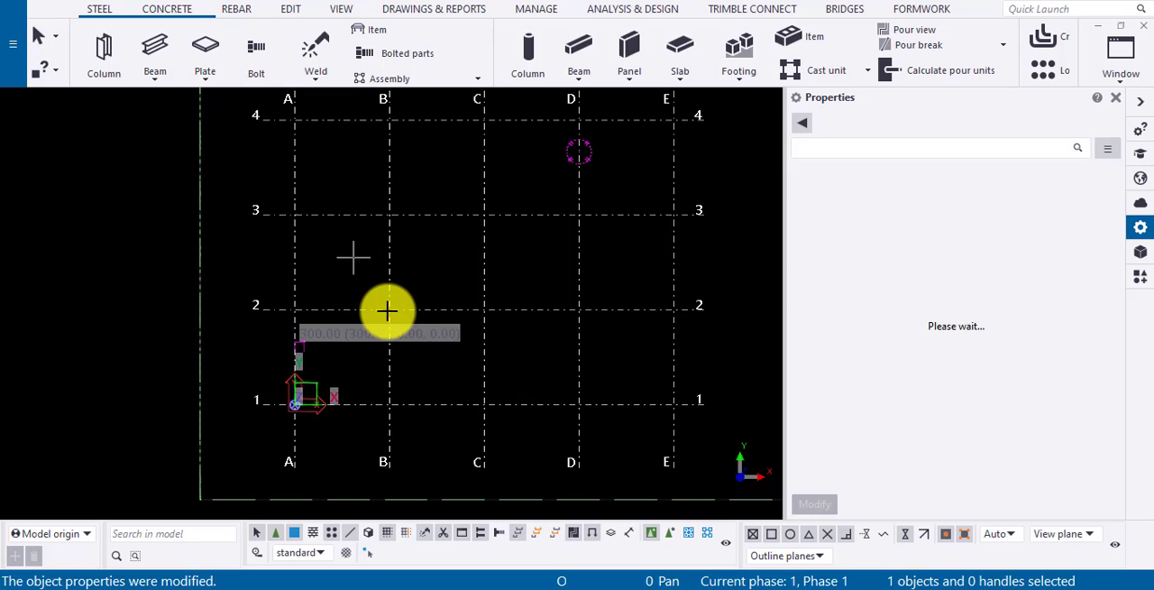
key("ctrl+Tab")
scroll(388, 318, "up", 5)
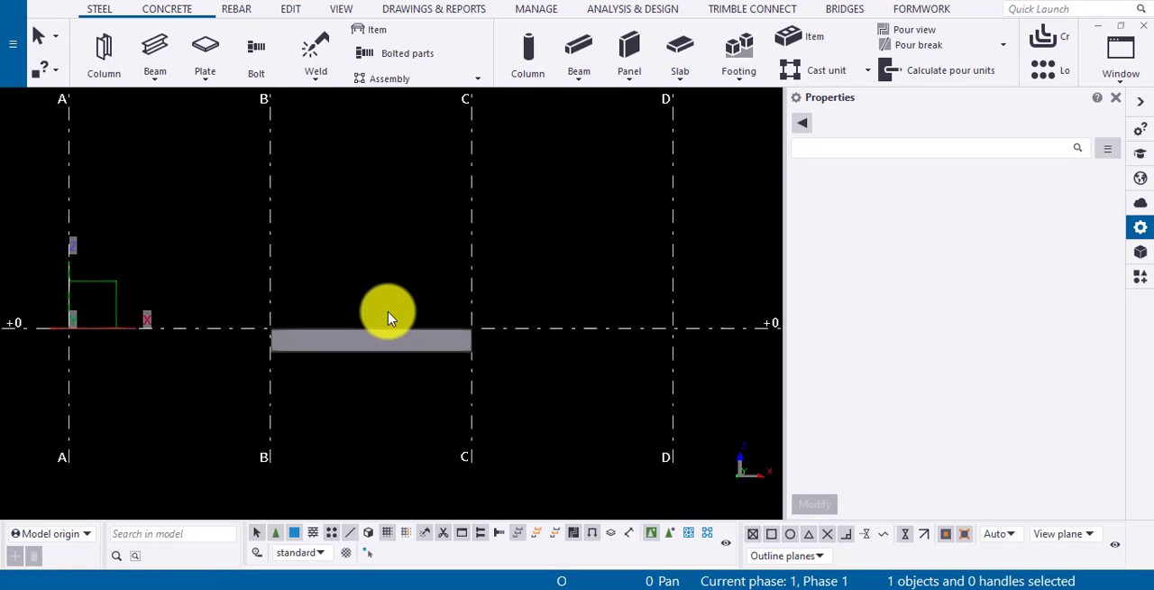
scroll(419, 319, "down", 4)
Select the grid, set its Magnetic grid plane option to Yes and apply the change.
left_click(548, 308)
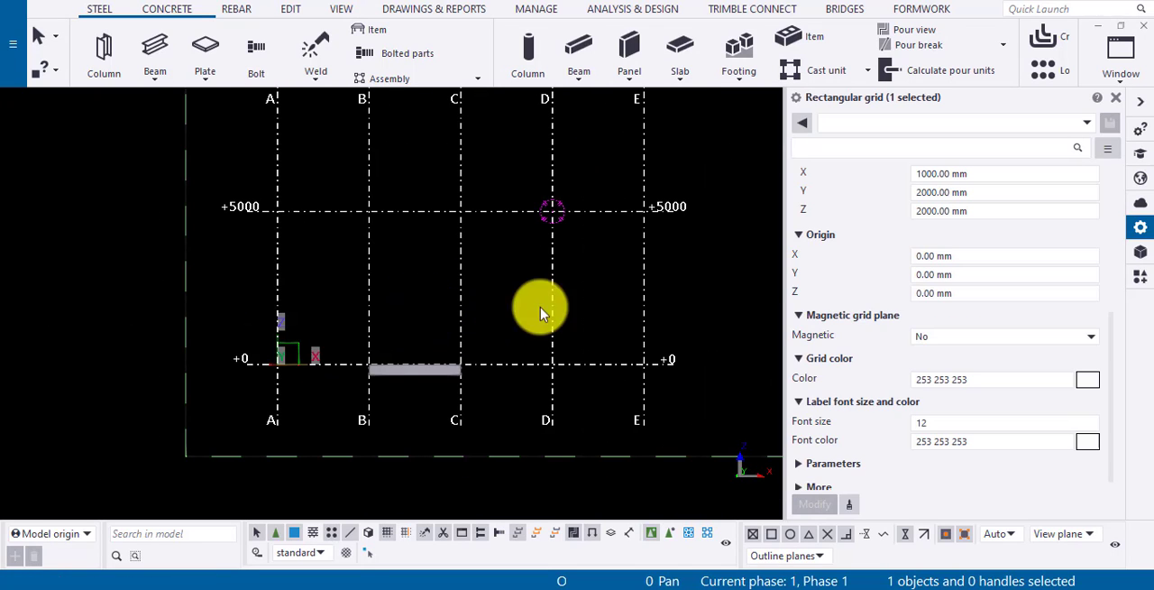
left_click(943, 335)
left_click(947, 376)
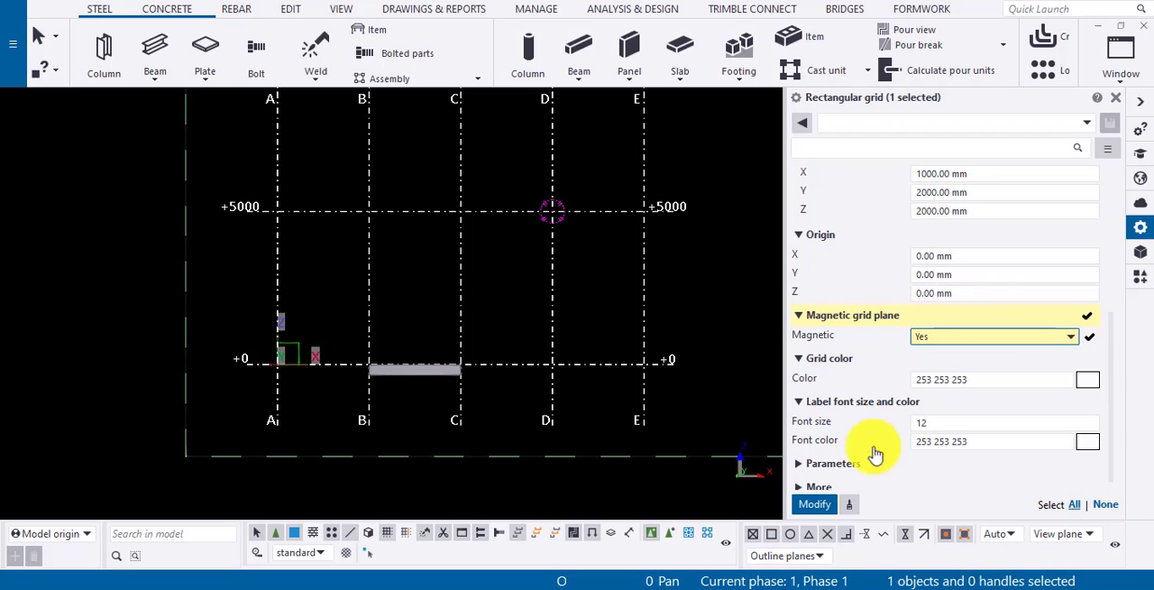
left_click(815, 504)
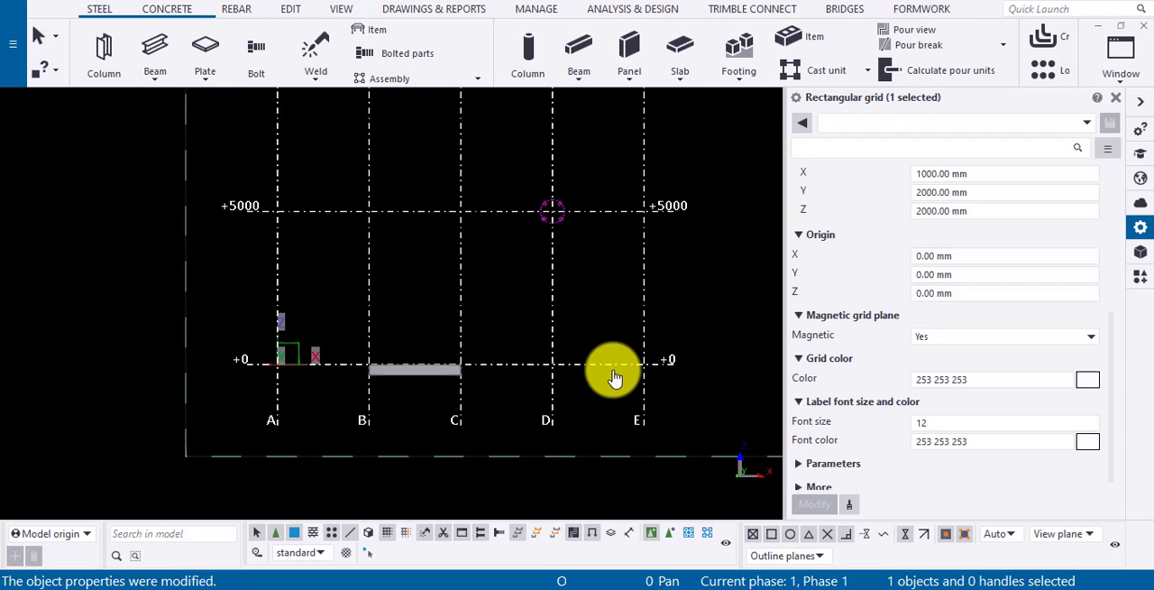
Raise the magnetic grid by setting its Z origin to 500 mm and applying the change.
left_click(928, 293)
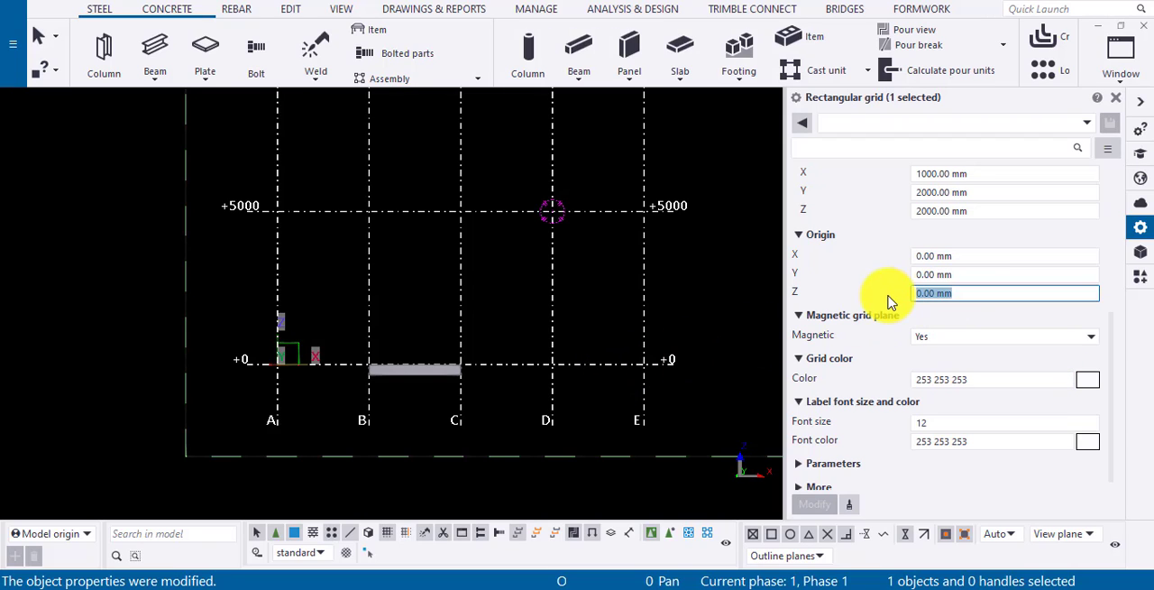
type("500")
left_click(814, 505)
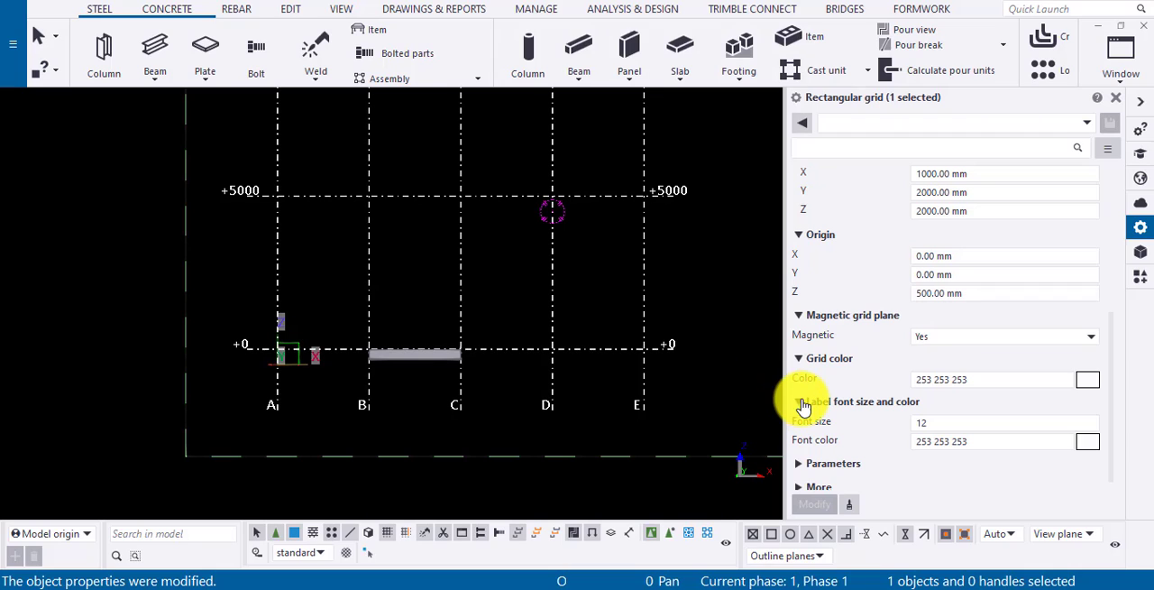
Bring the magnetic grid back down by setting its Z origin to 0 and applying the change.
scroll(802, 405, "down", 1)
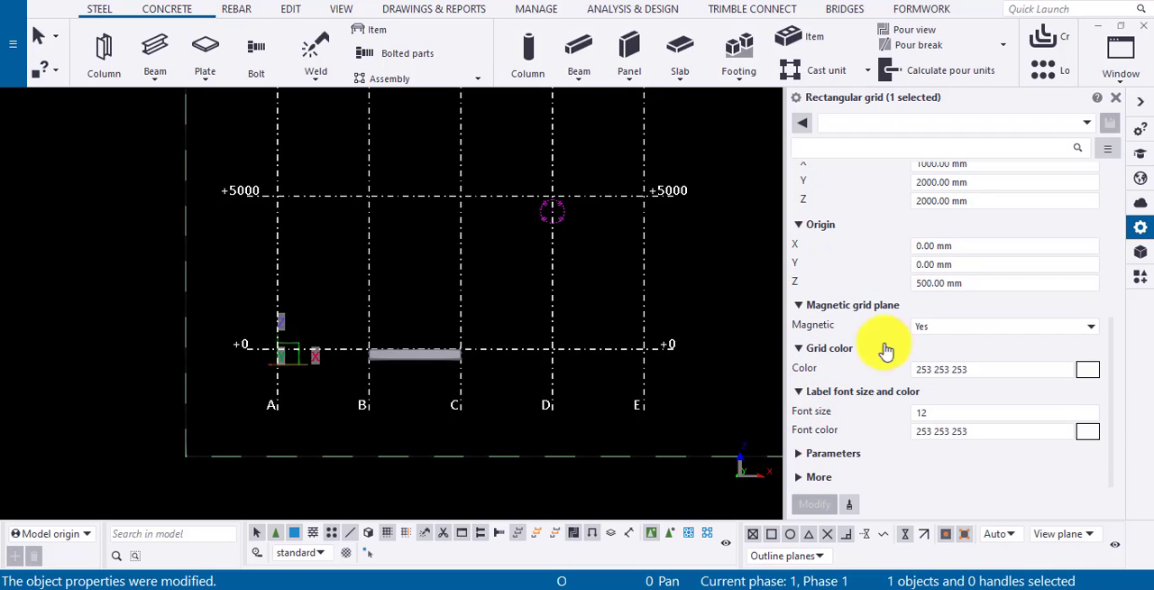
left_click_drag(966, 286, 850, 297)
type("0")
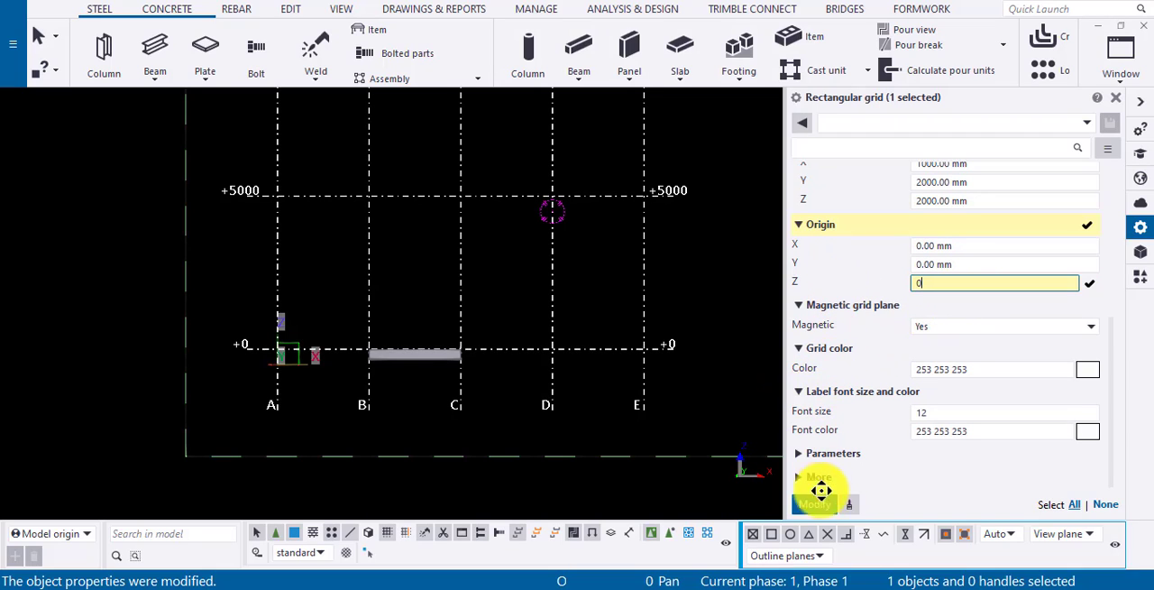
left_click(811, 504)
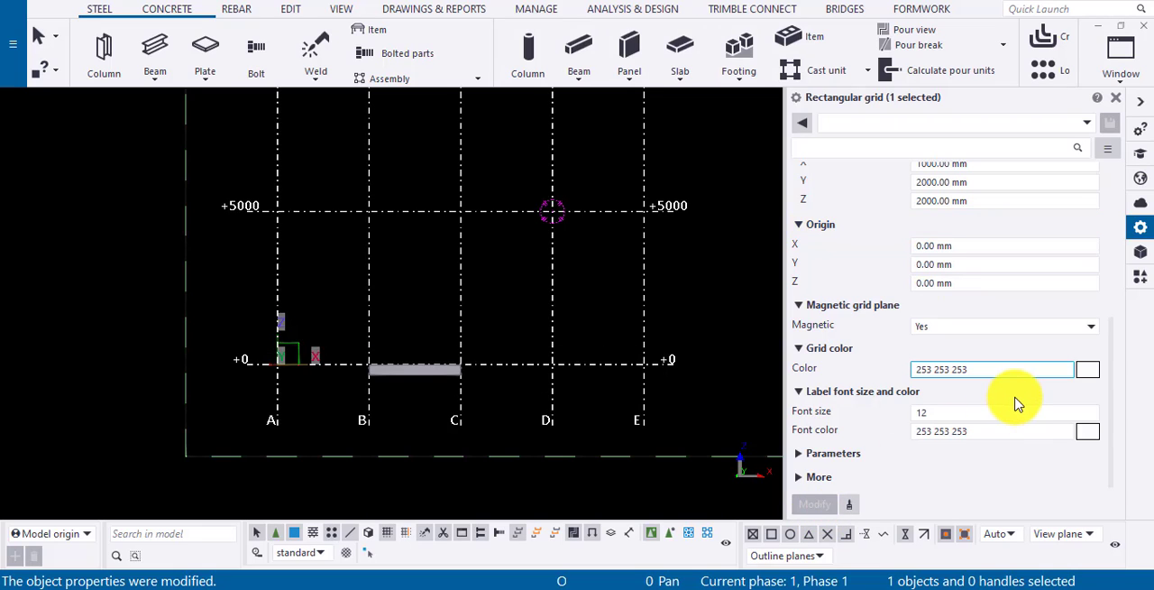
Set the grid color to 203 147 147 and the label font color to 160 124 124, applying each change.
left_click(1086, 371)
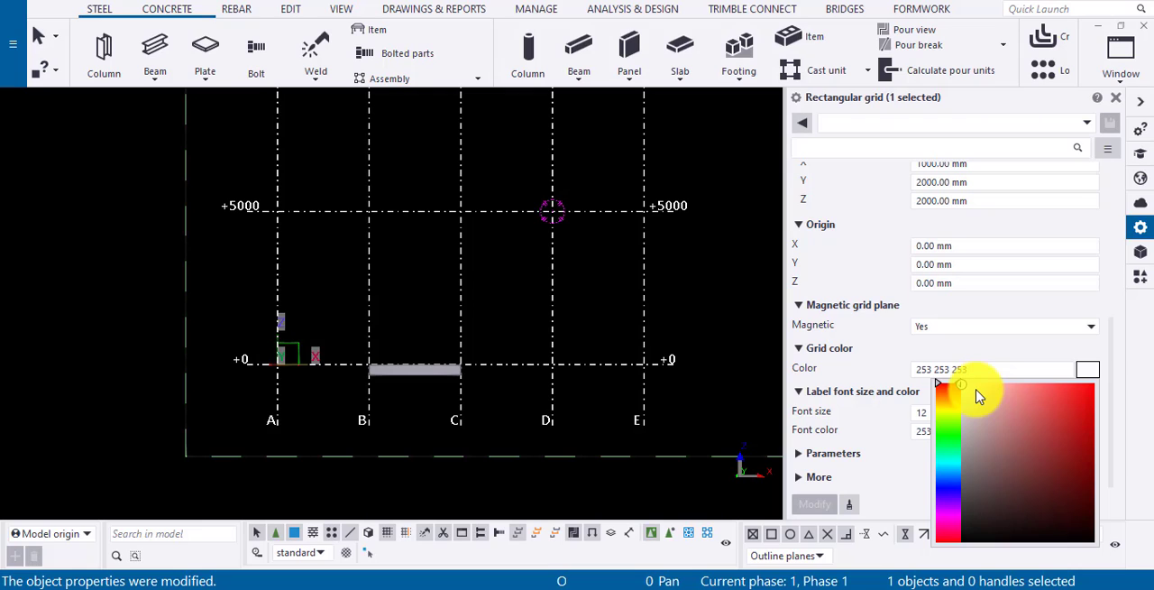
left_click(997, 414)
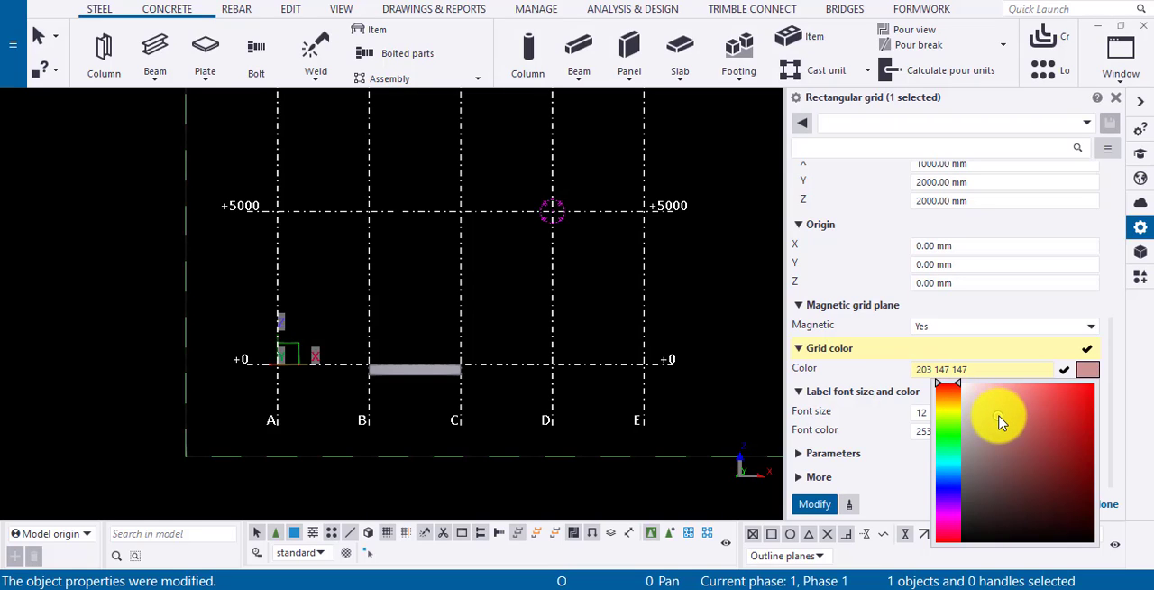
left_click(816, 506)
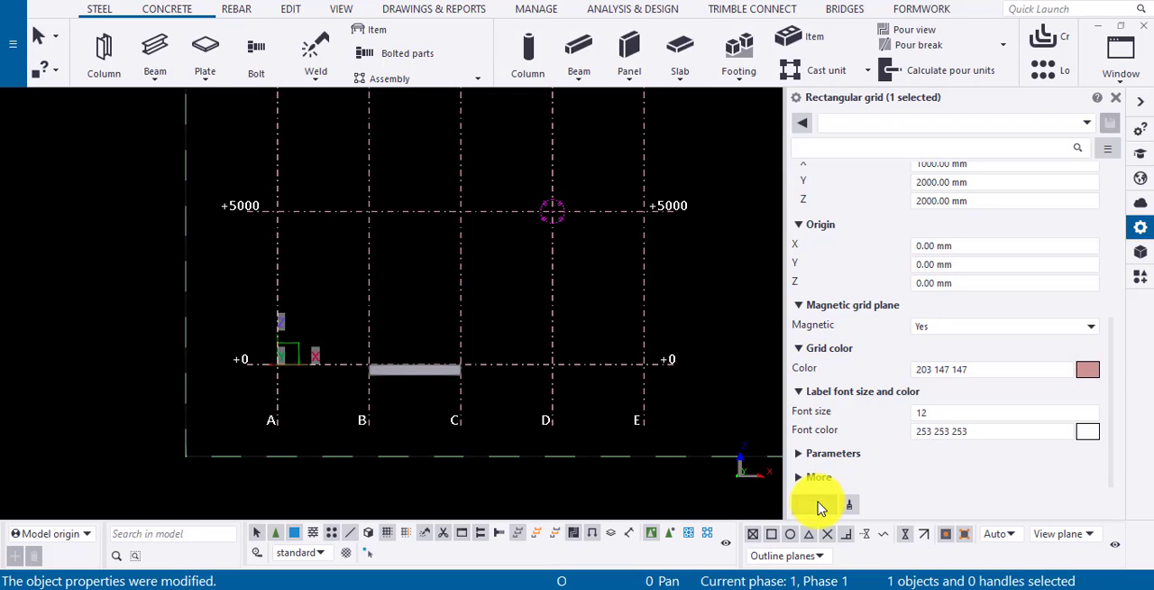
left_click(1093, 436)
left_click(996, 508)
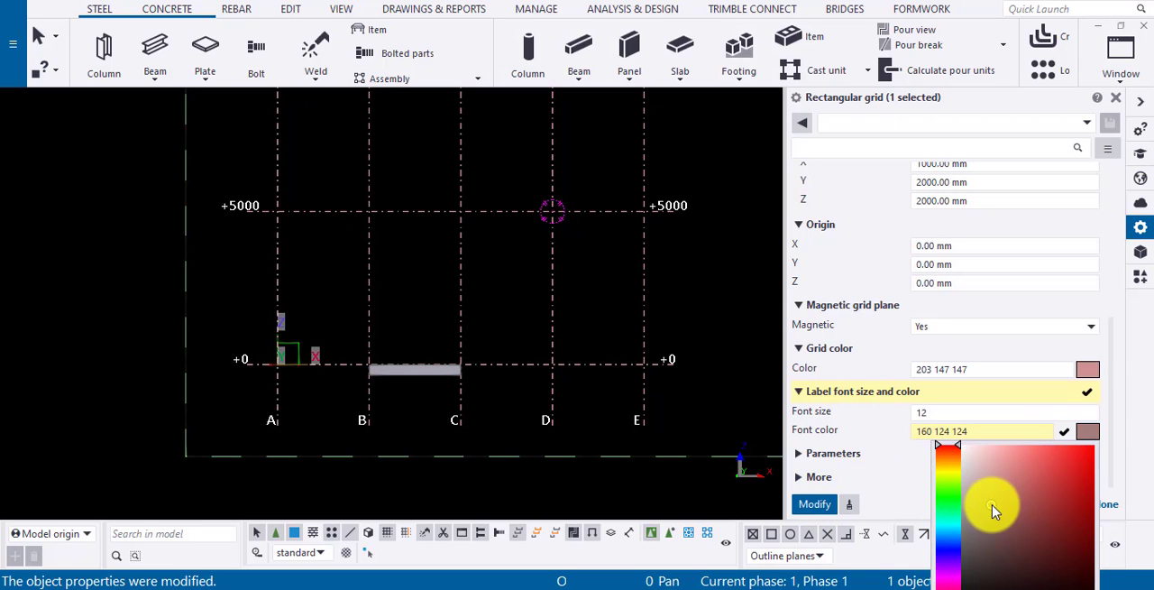
left_click(815, 504)
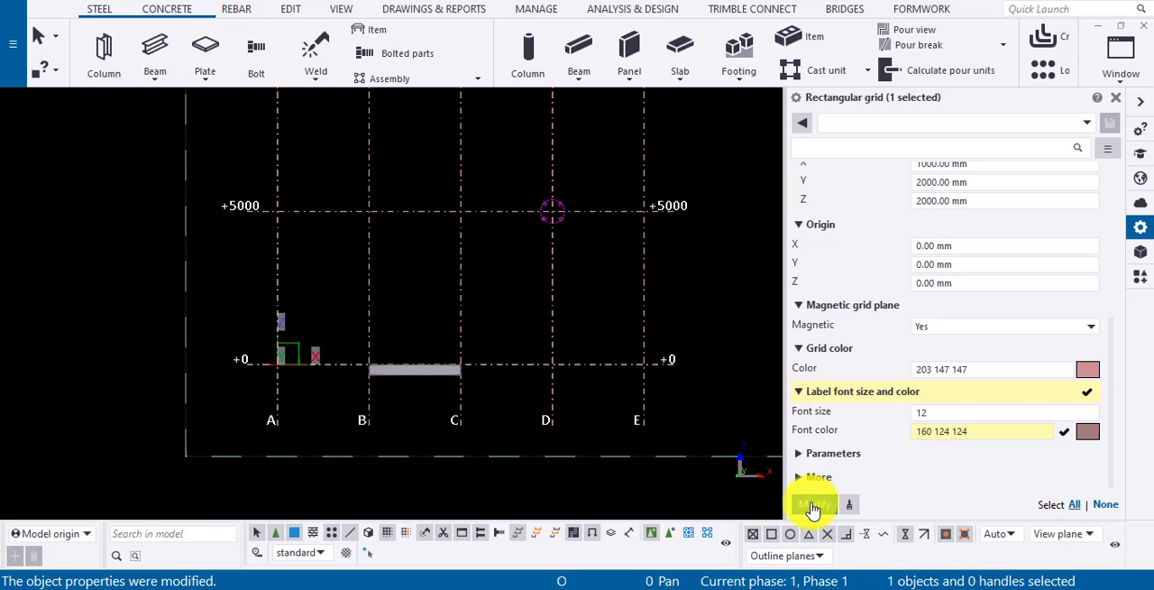
Set the grid label font size to 14 and apply the change.
left_click(935, 411)
type("14")
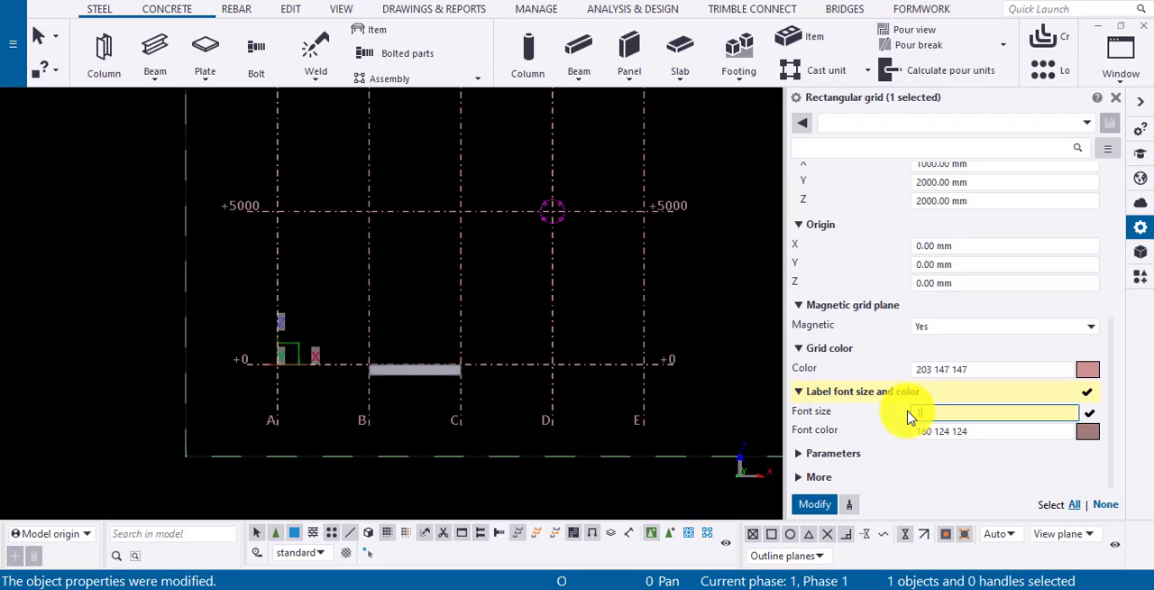
left_click(814, 504)
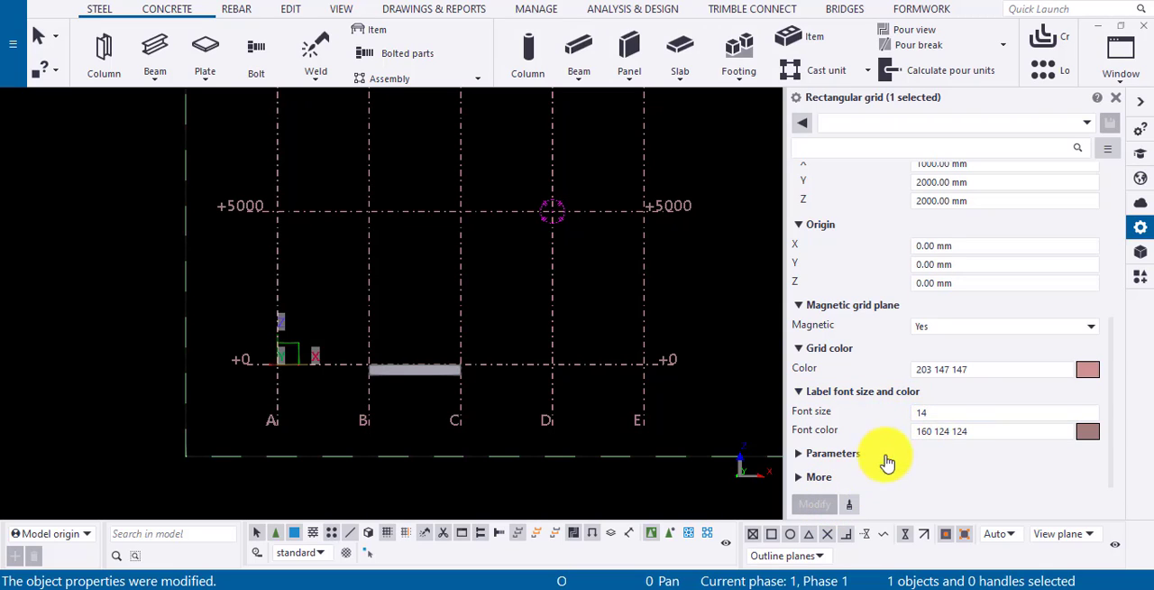
Set the grid label font size to 10 and apply the change.
left_click(932, 411)
type("10")
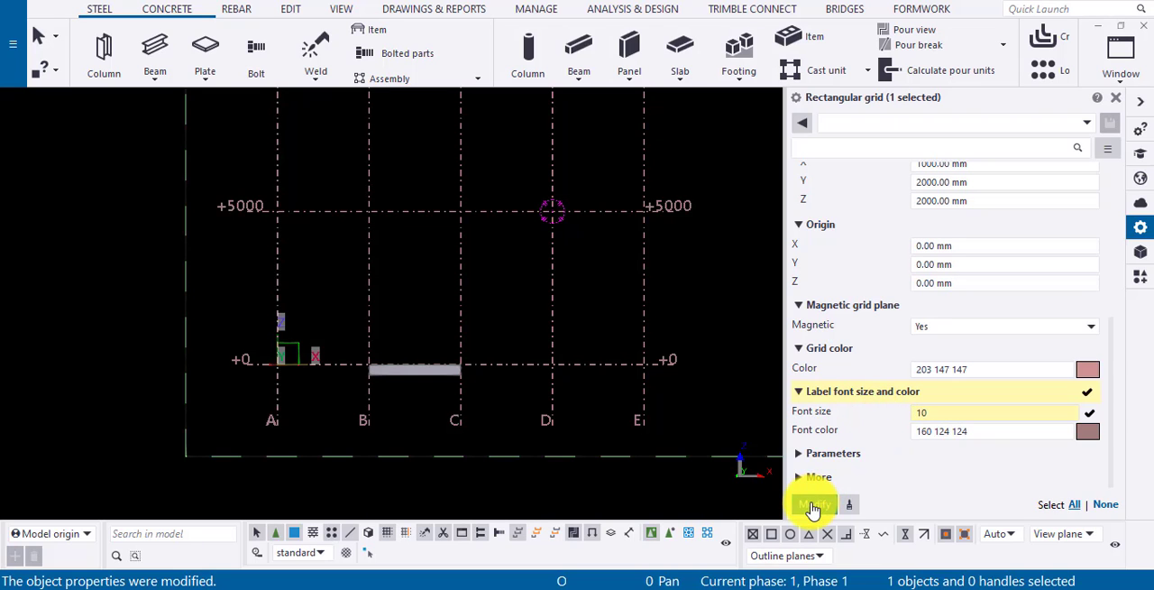
left_click(814, 504)
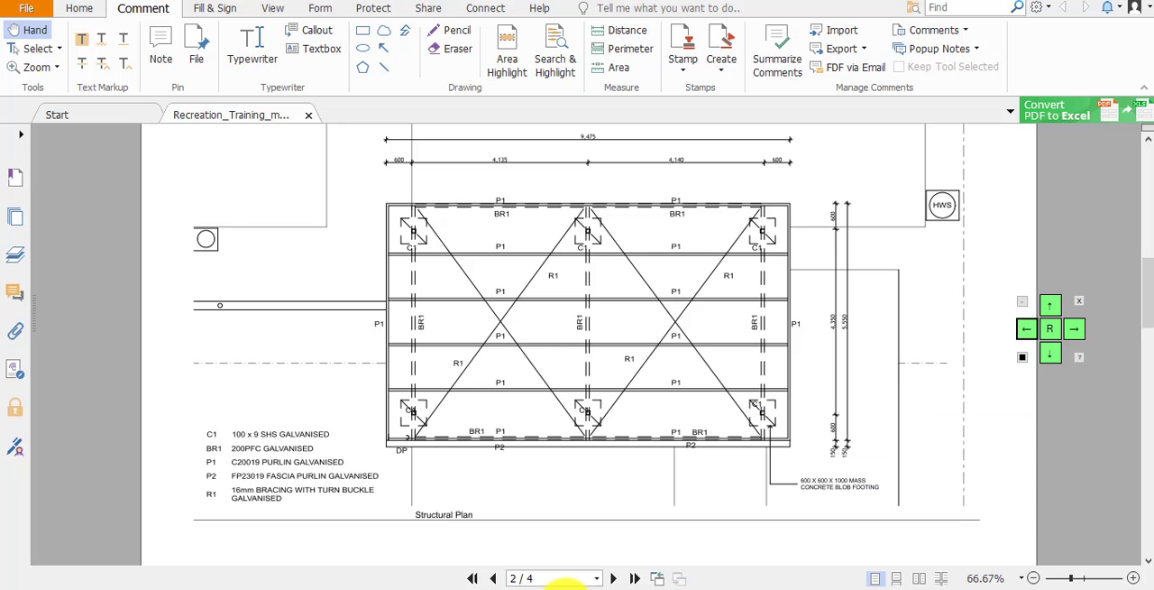
scroll(707, 283, "up", 1)
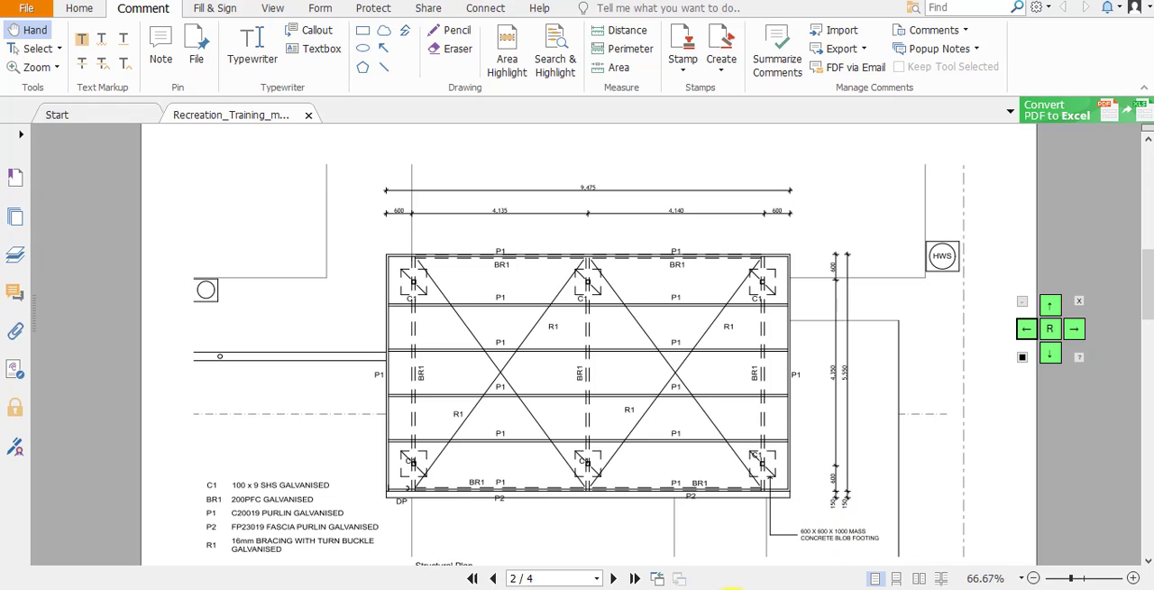
left_click(732, 589)
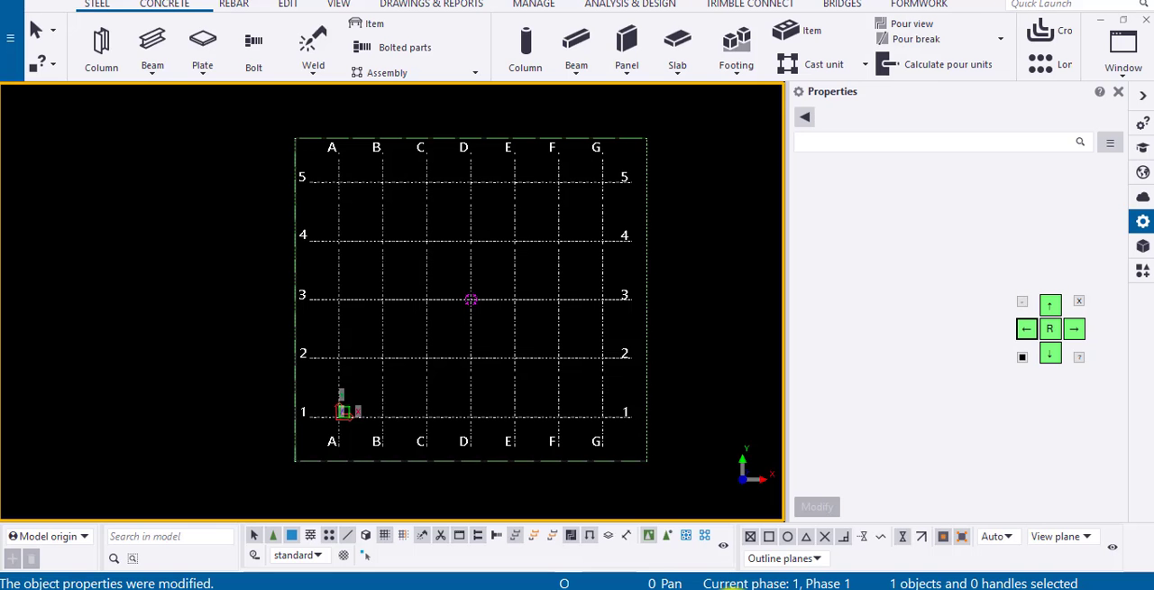
left_click(527, 302)
left_click_drag(997, 188, 908, 194)
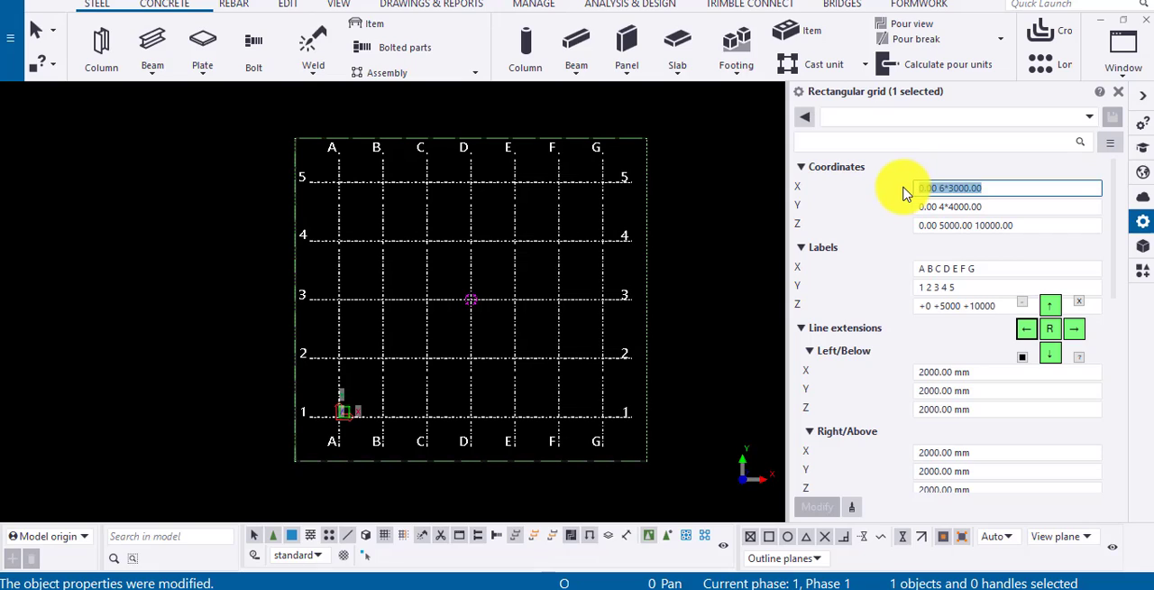
type("0")
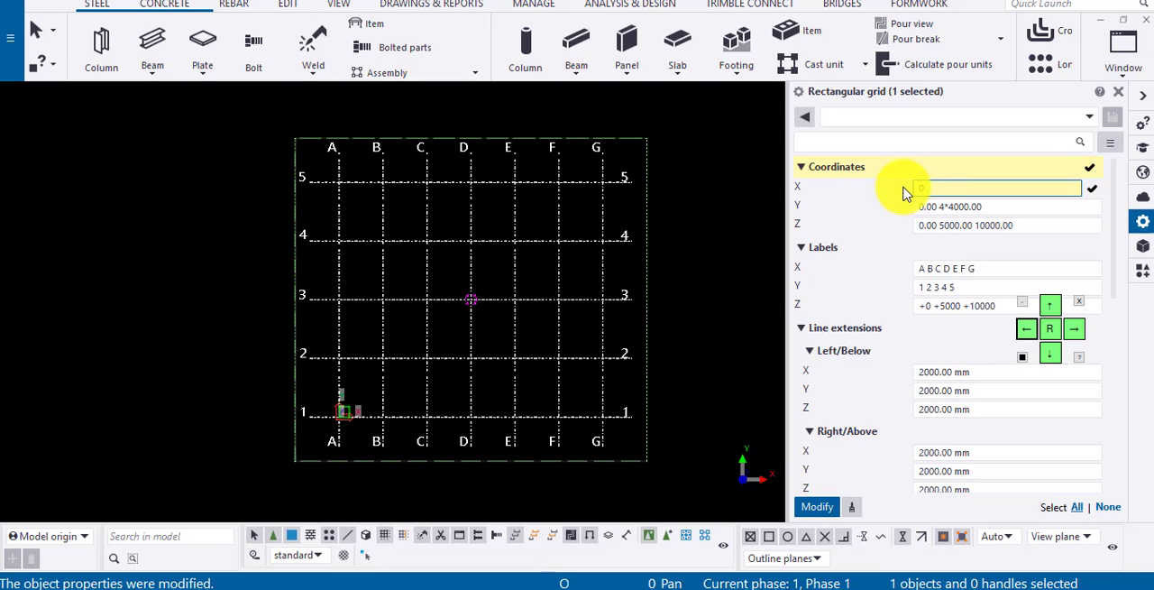
type(" 600 4135 4140 600")
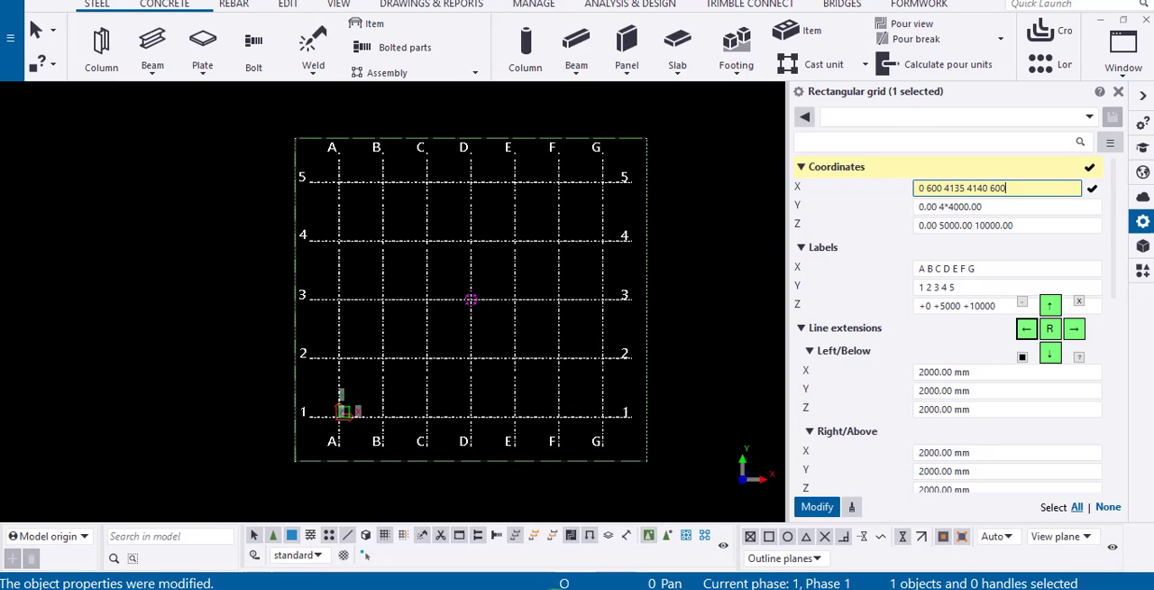
left_click(557, 589)
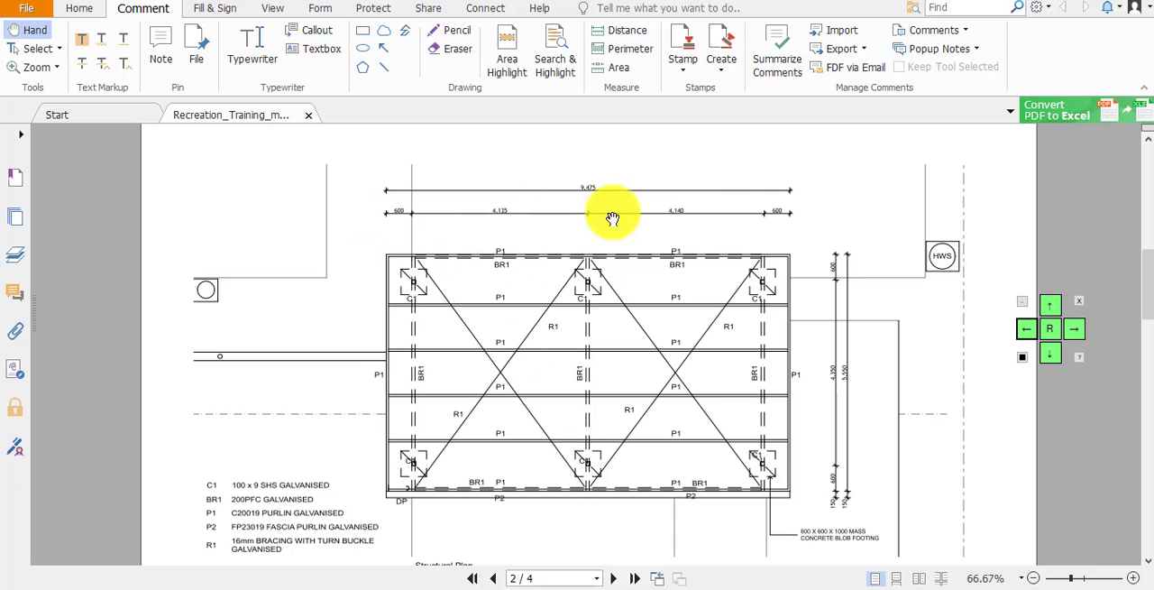
key("alt+Tab")
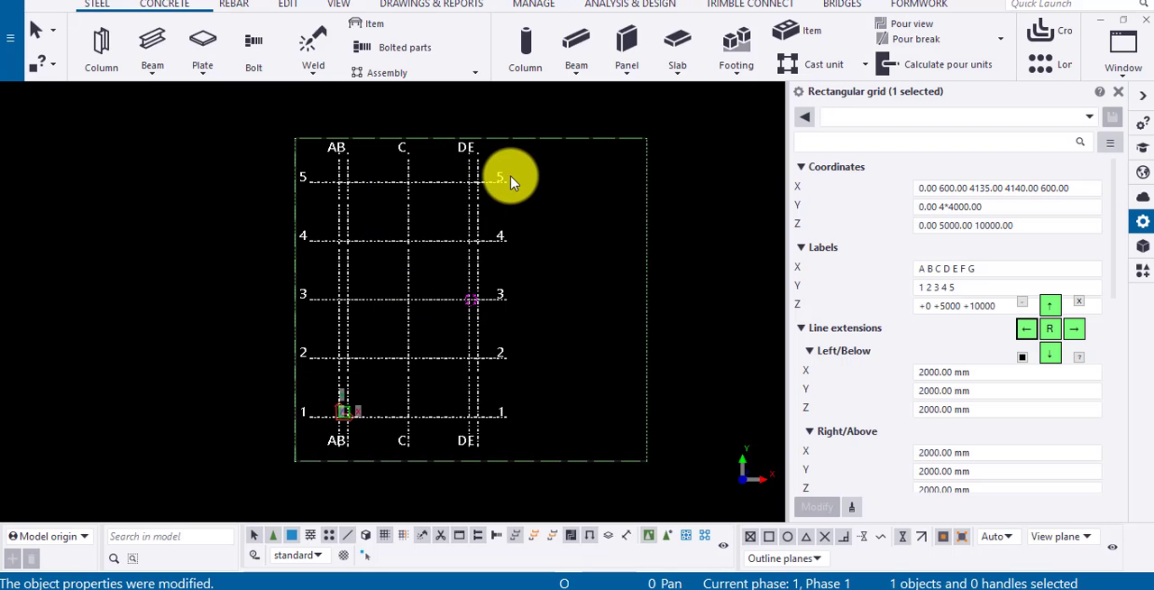
left_click(559, 588)
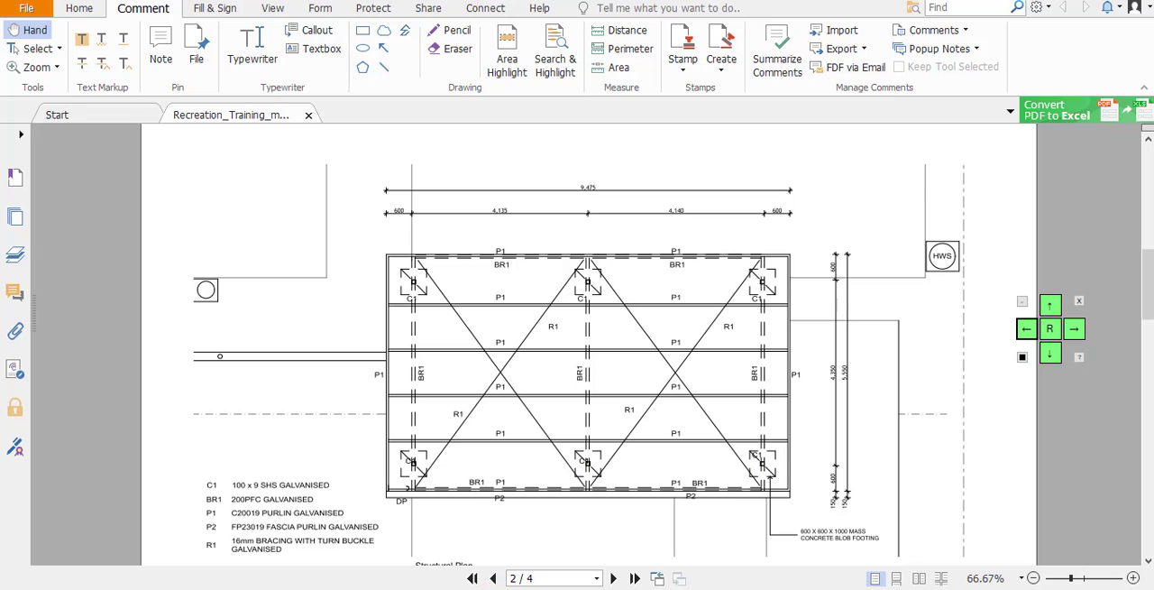
left_click(726, 586)
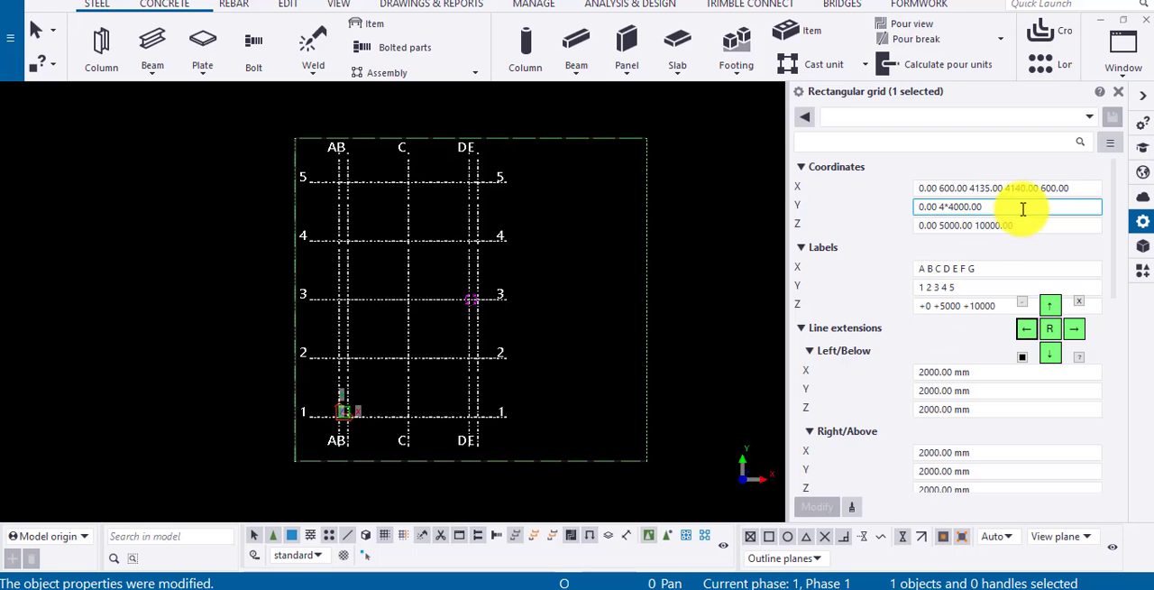
left_click_drag(992, 206, 736, 206)
type("0")
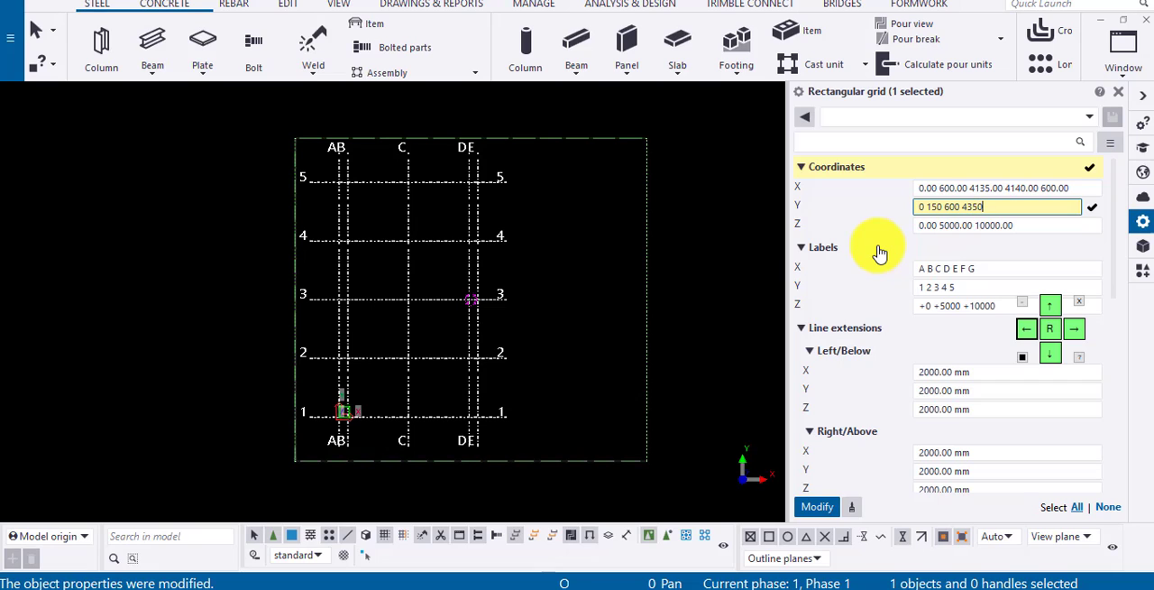
type("150.00 600.00 4350.00 600")
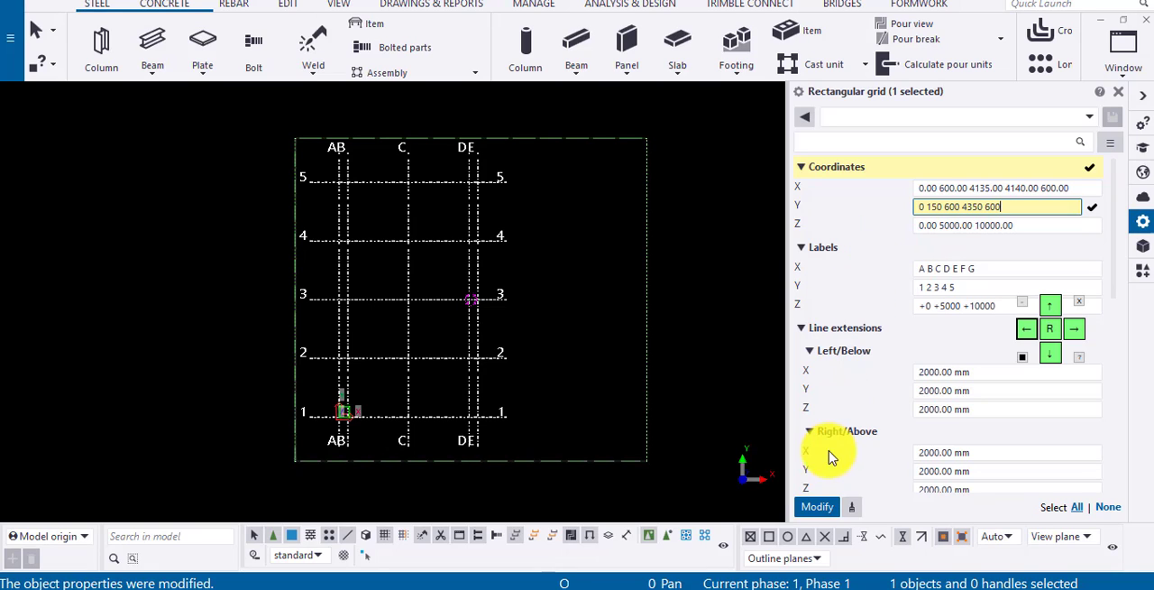
left_click(817, 506)
Fit the plan view's work area to the entire model around the resized rectangular grid.
scroll(352, 443, "up", 4)
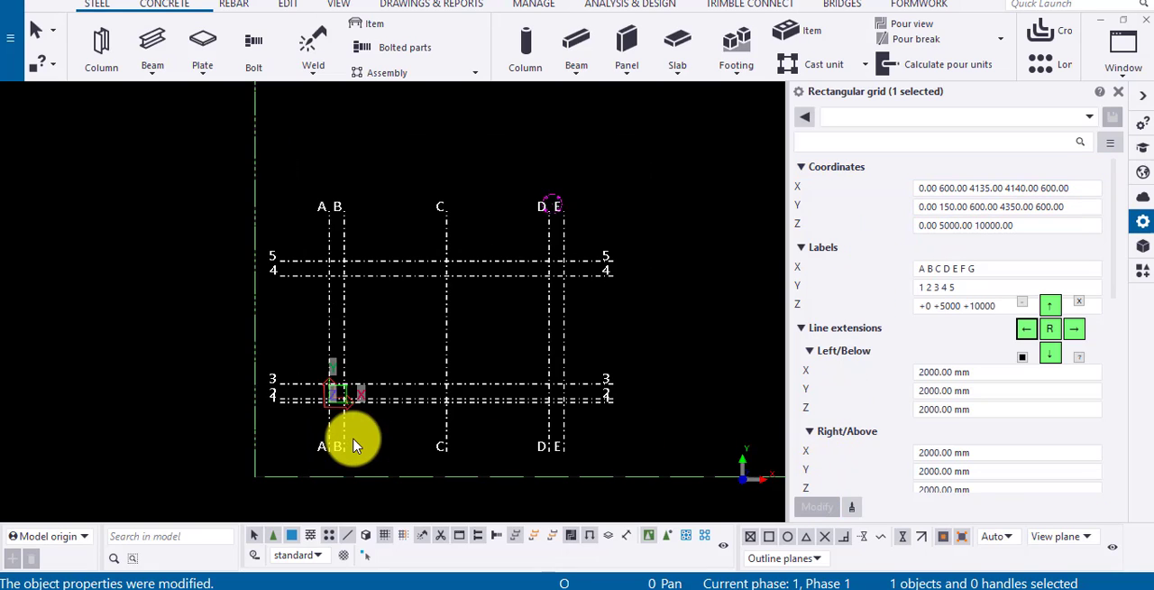
right_click(476, 304)
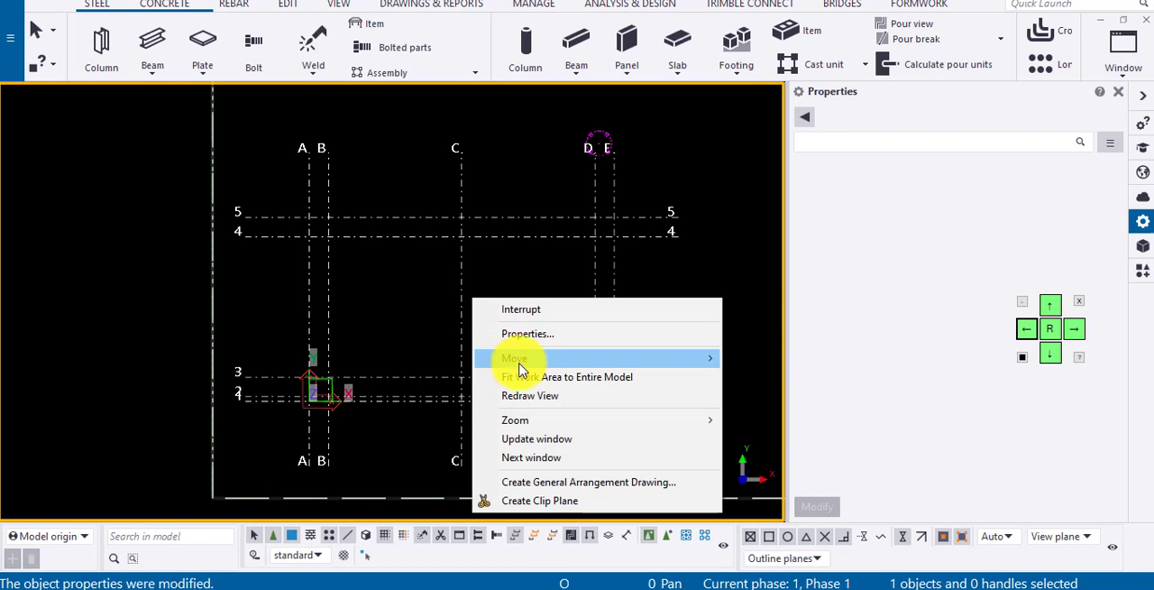
left_click(523, 377)
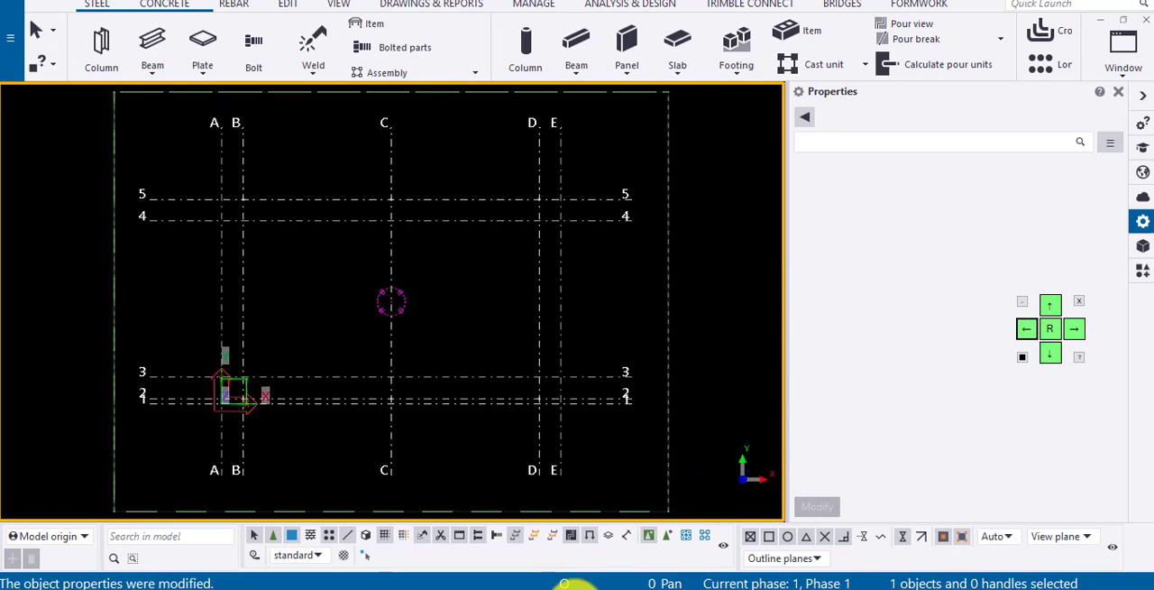
Consult the heights on page 3 of the PDF, Section AA, and set the grid's Z coordinates to 0 3025 3515, applying the change.
left_click(574, 589)
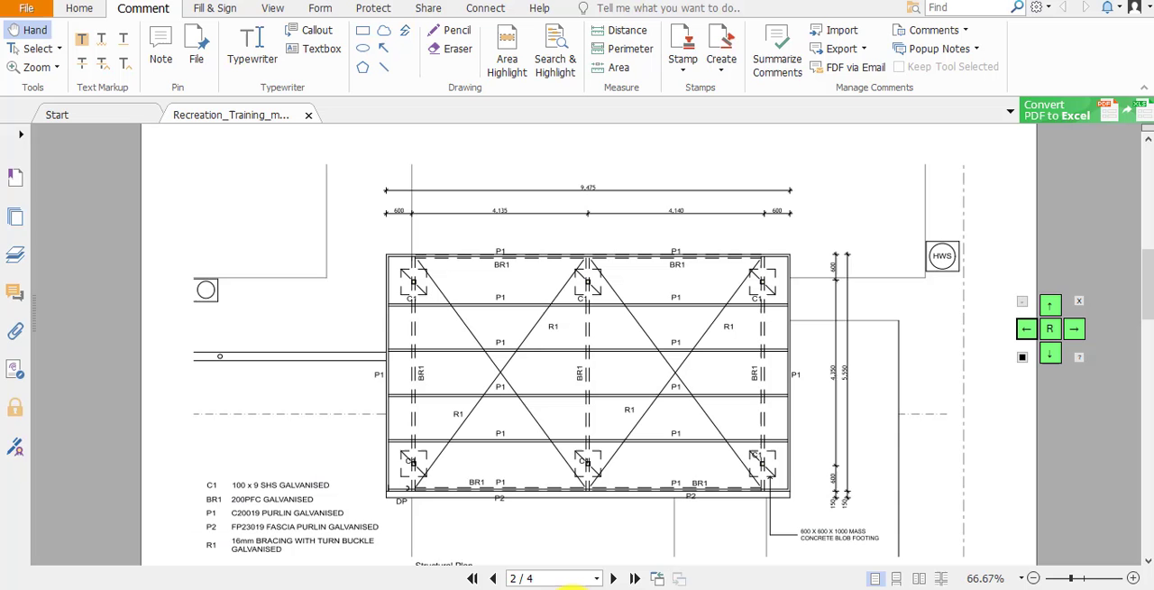
left_click(619, 578)
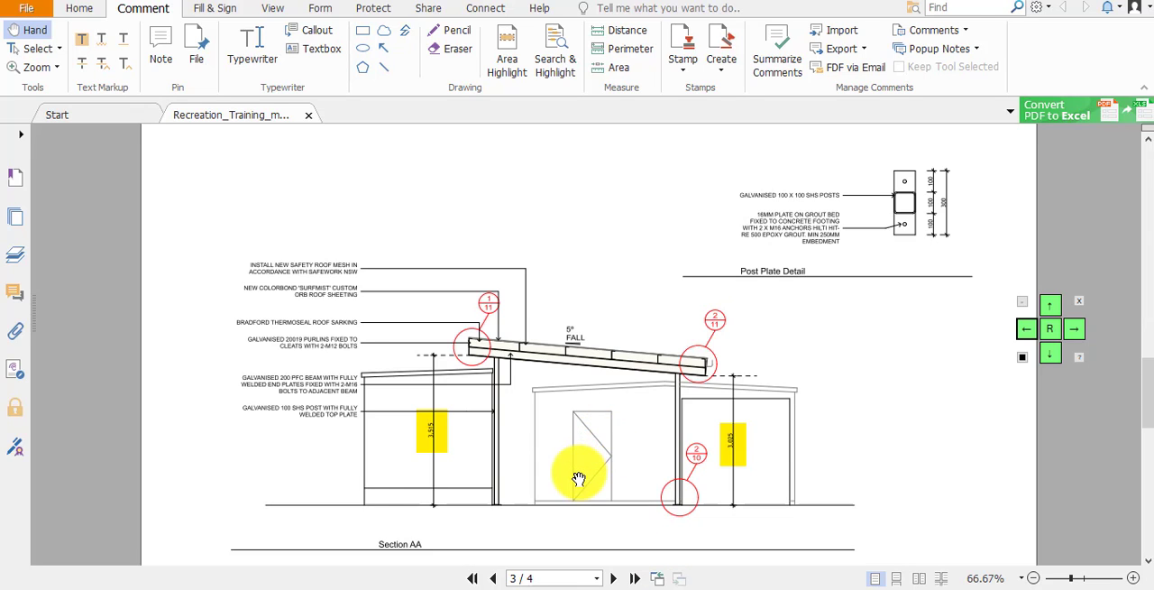
scroll(550, 487, "up", 1, "ctrl")
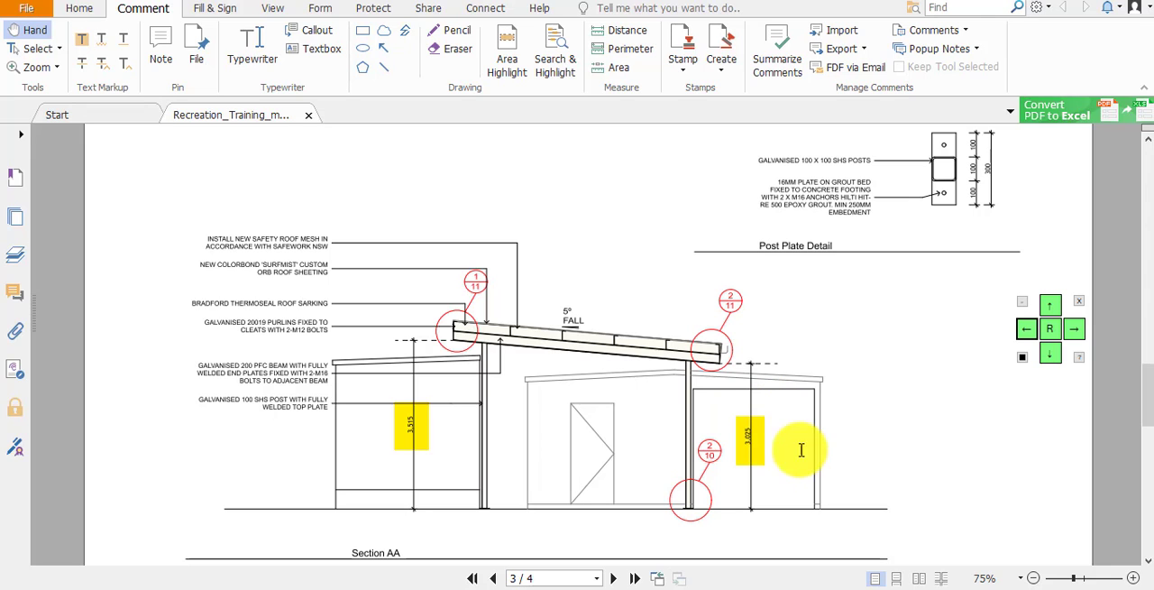
left_click(720, 589)
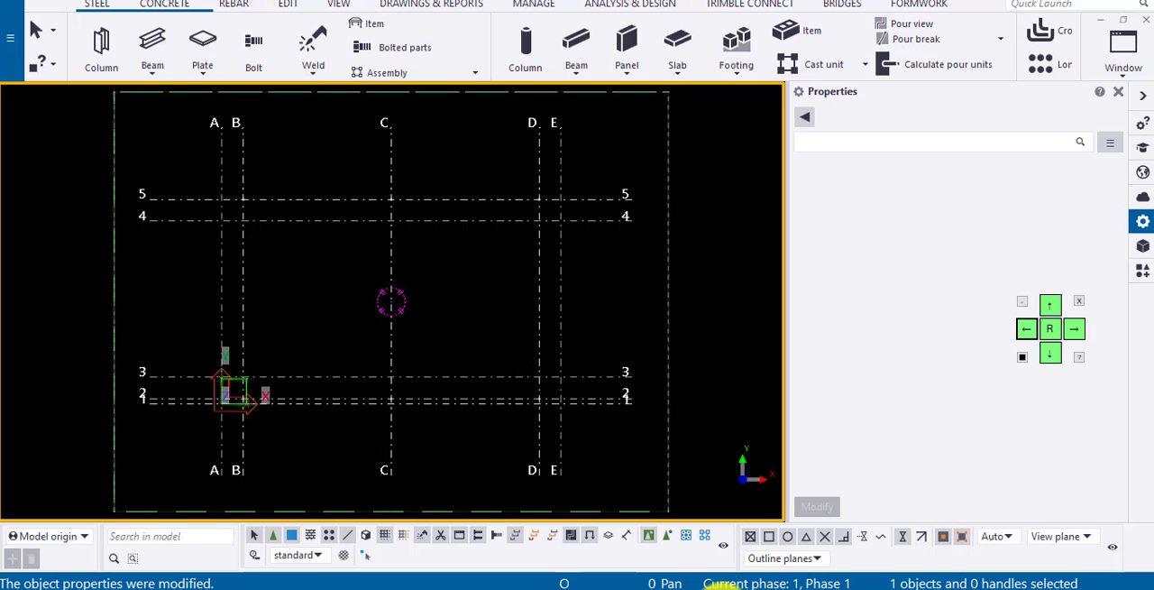
left_click(554, 301)
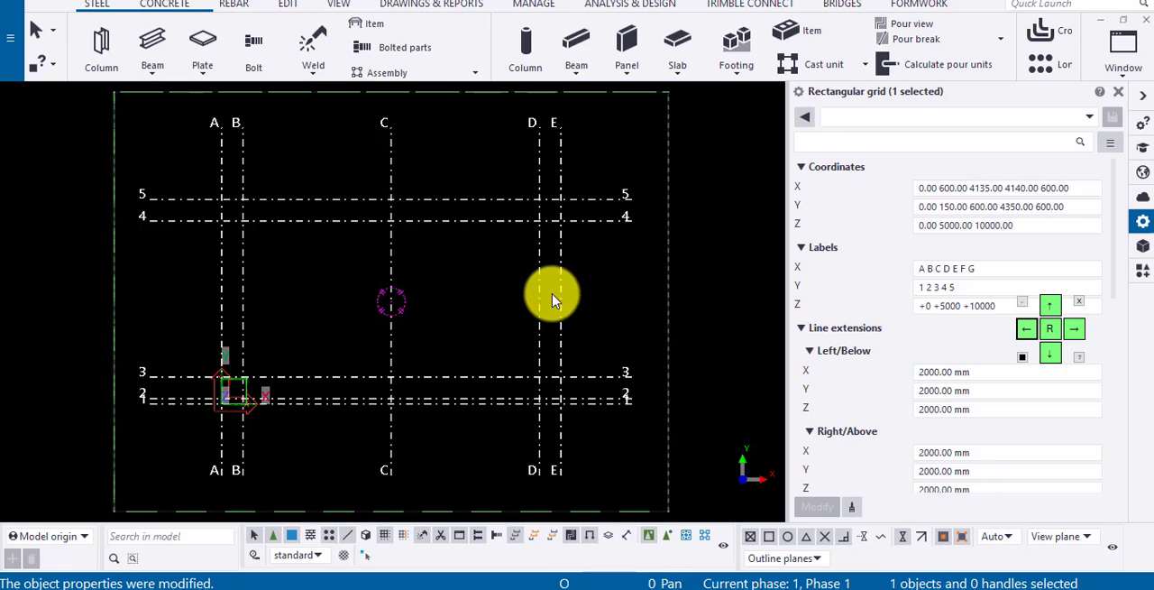
left_click(969, 225)
double_click(1013, 224)
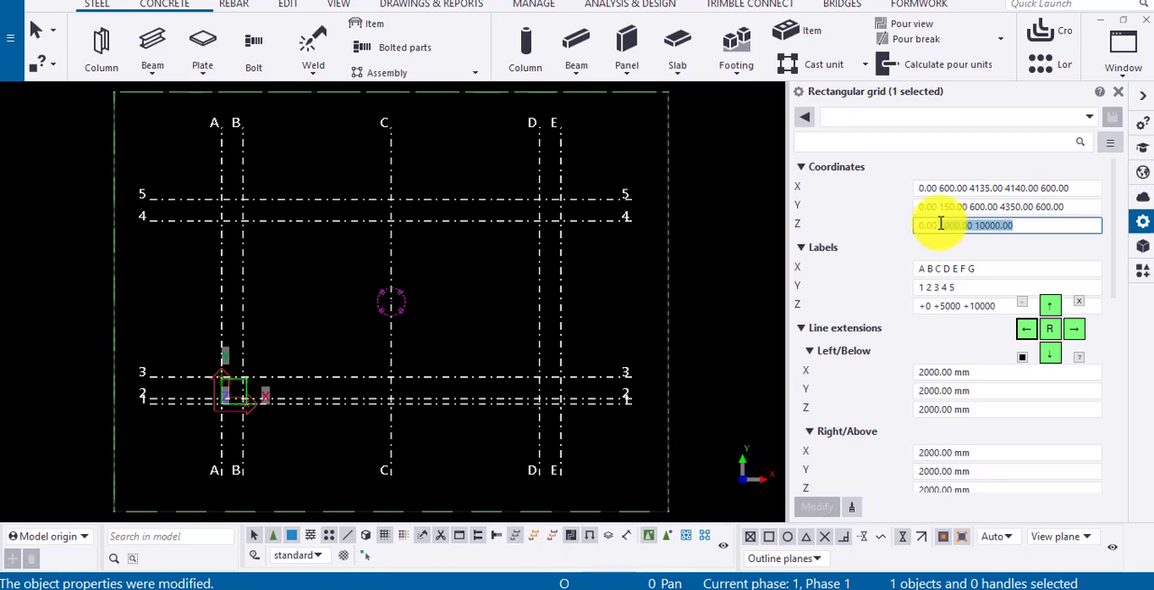
key("Delete")
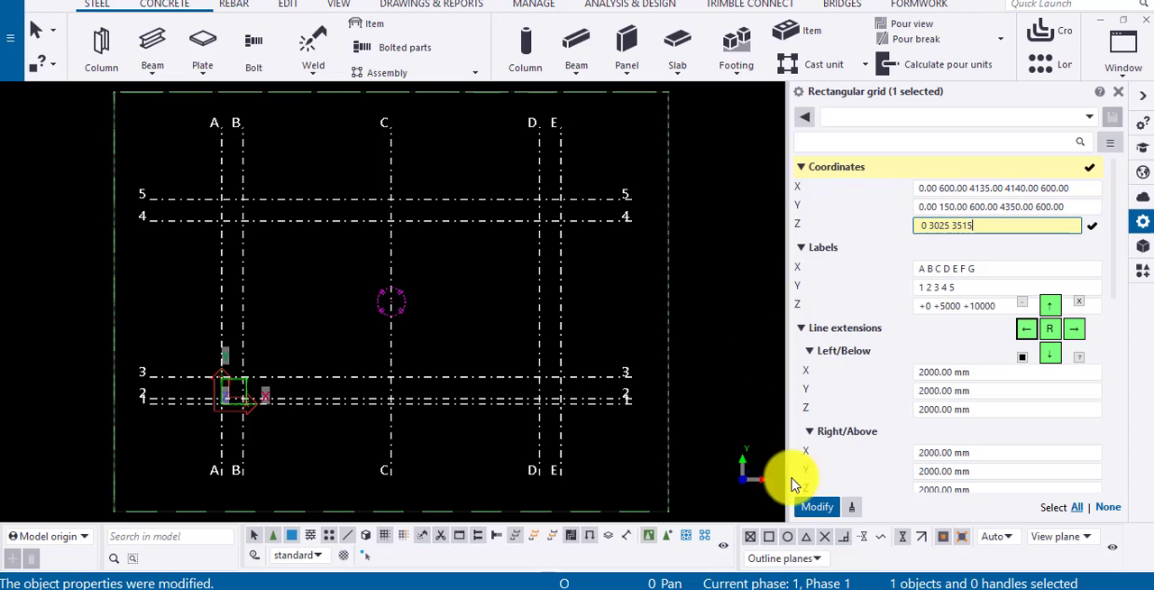
left_click(814, 505)
Set the grid's Z labels to +0 +3025 +3515 and apply the change.
left_click(964, 304)
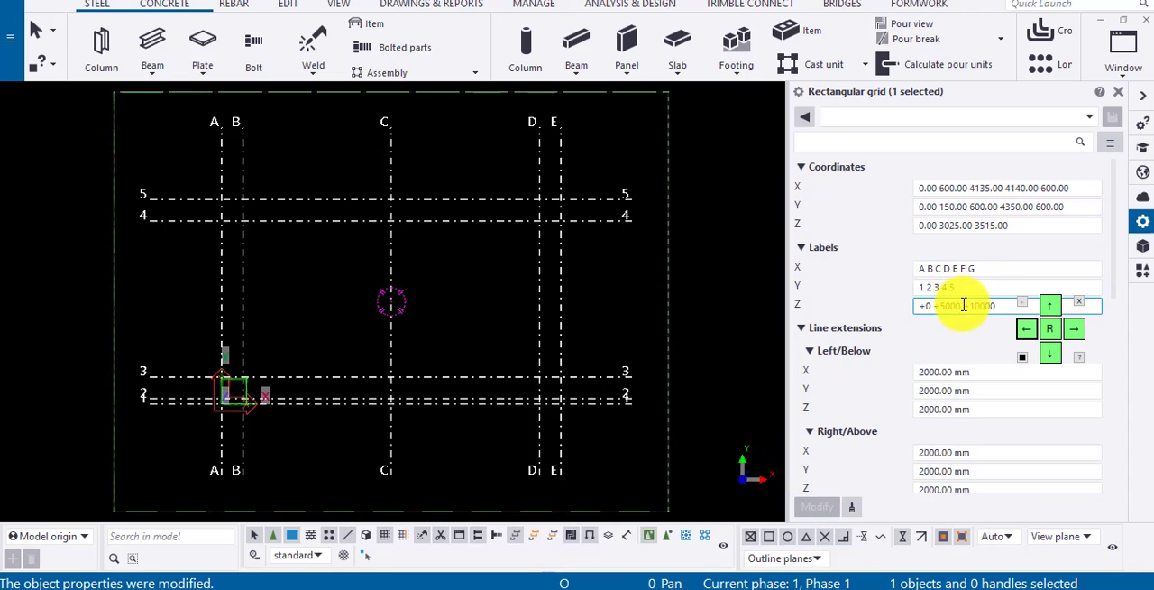
left_click_drag(952, 305, 939, 302)
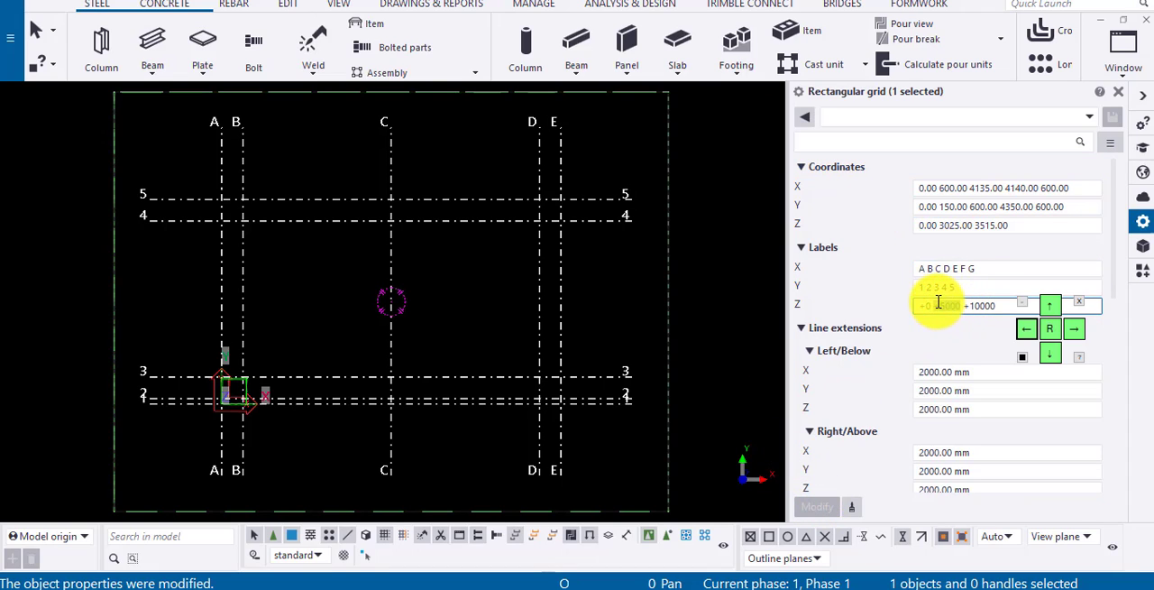
type("30")
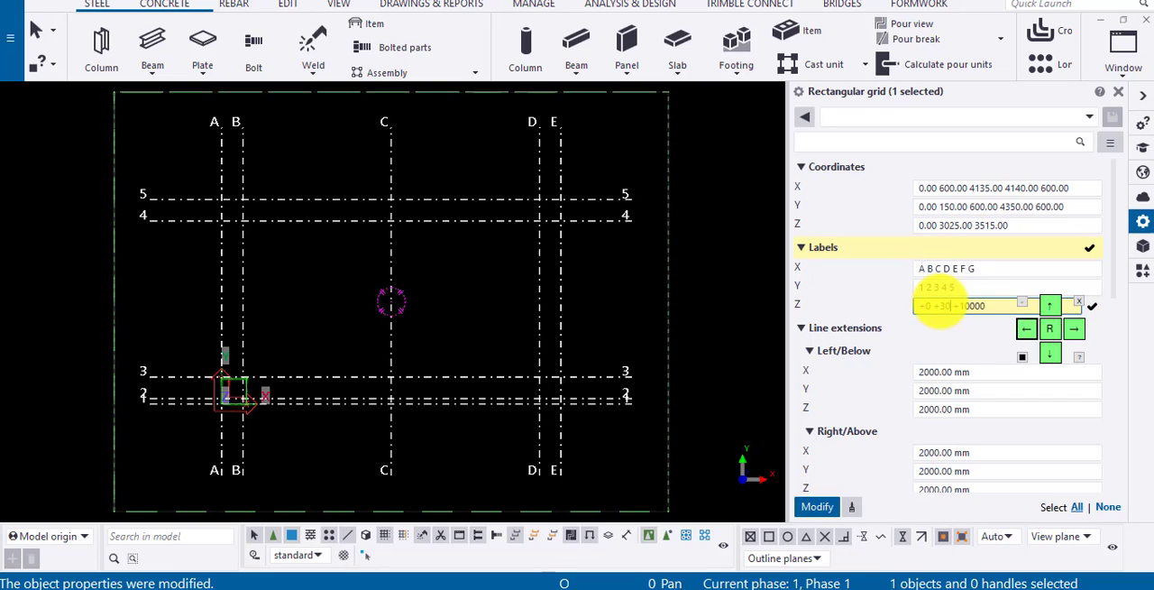
type("25")
left_click_drag(973, 305, 1024, 311)
type("3515")
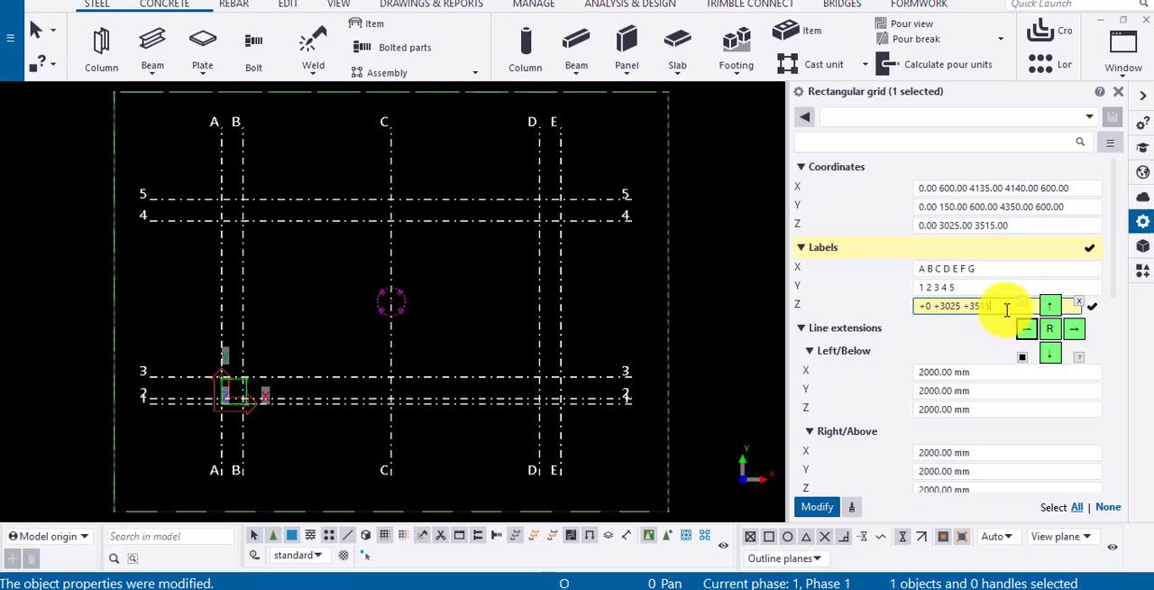
left_click(824, 509)
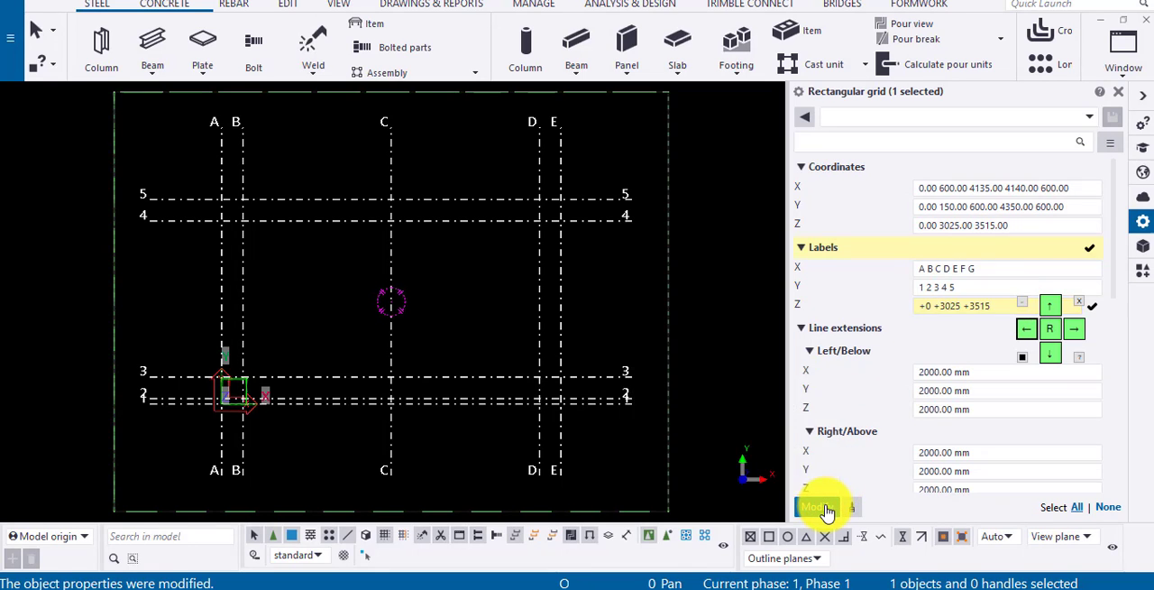
Create a section view using two points along grid line C, from above line 5 to below line 1.
left_click(336, 7)
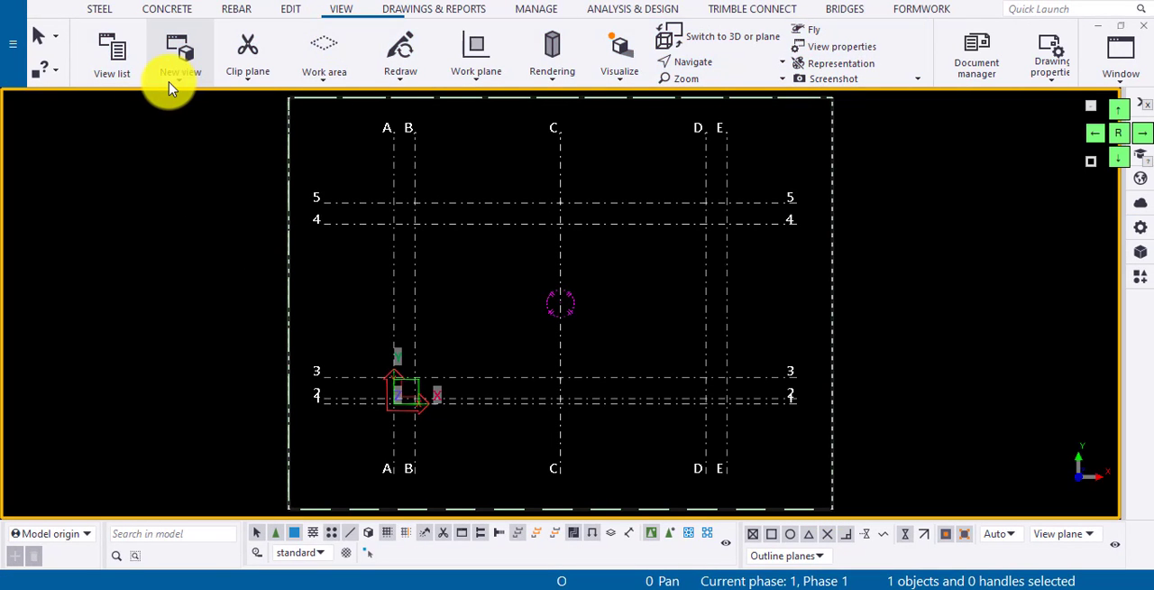
left_click(174, 81)
left_click(120, 137)
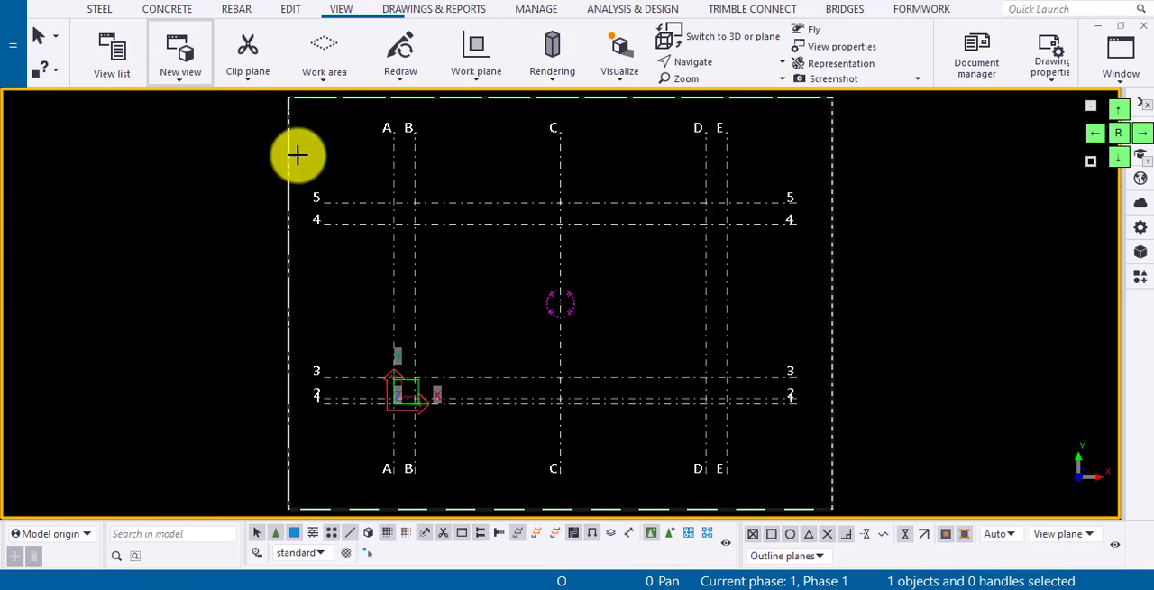
left_click(562, 175)
left_click(562, 433)
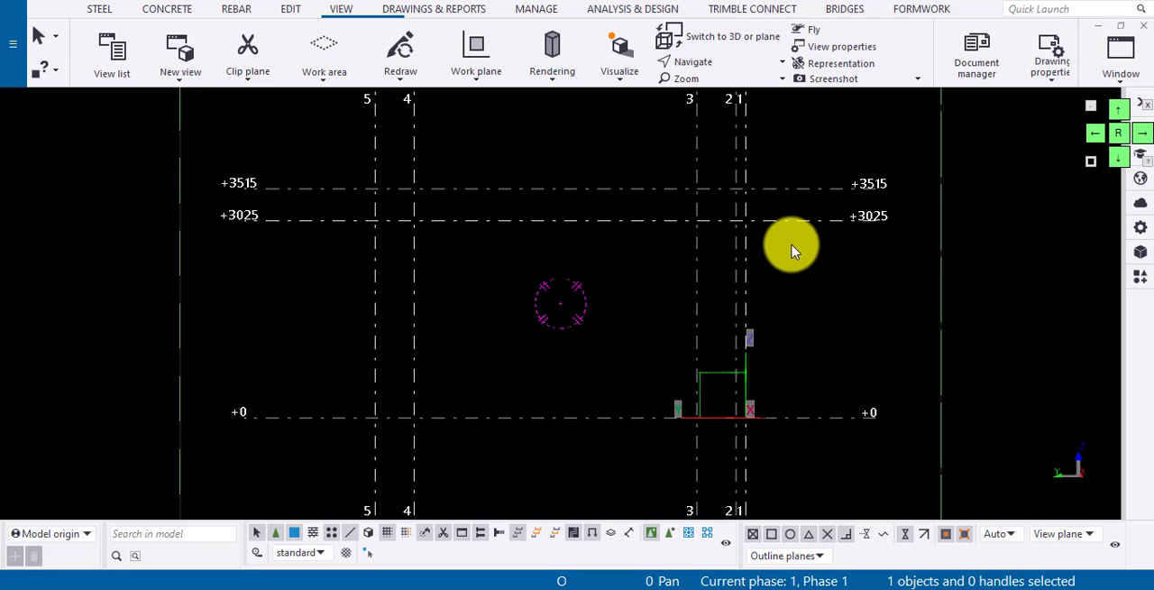
Return to the plan view, look up the radial grid command with "radi", and place a radial grid on line 3 just beyond line E.
key("ctrl+Tab")
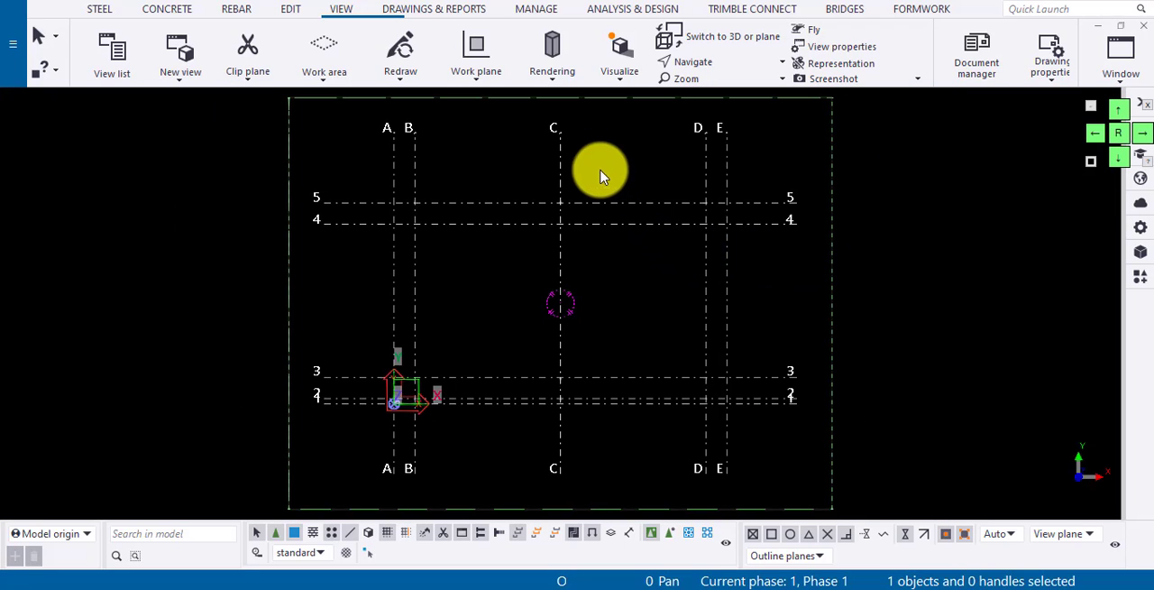
left_click(1030, 7)
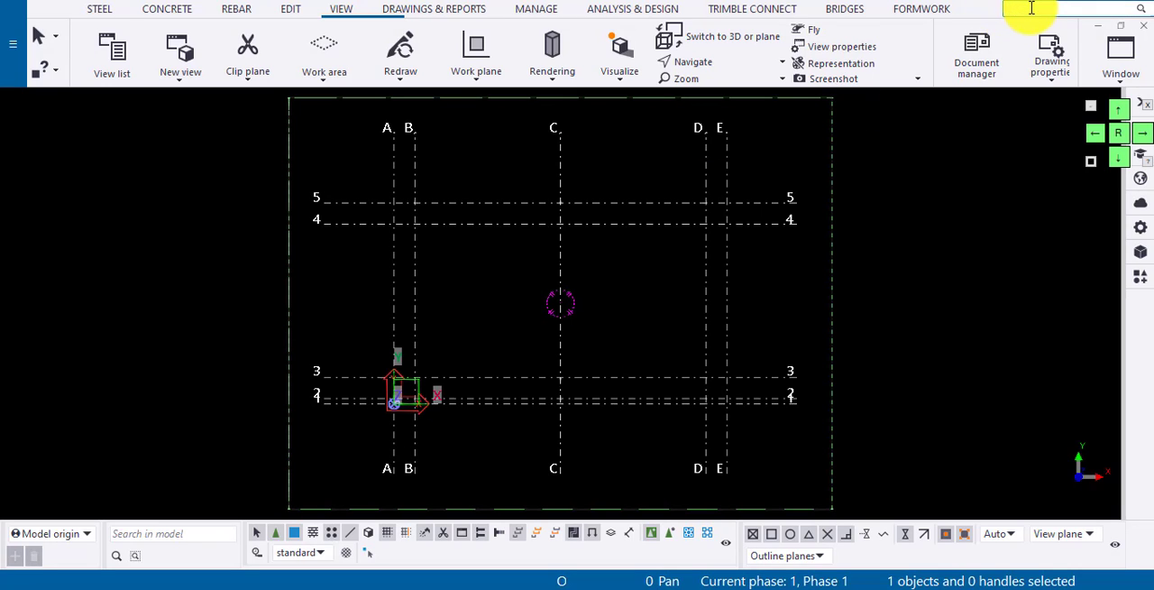
type("radi")
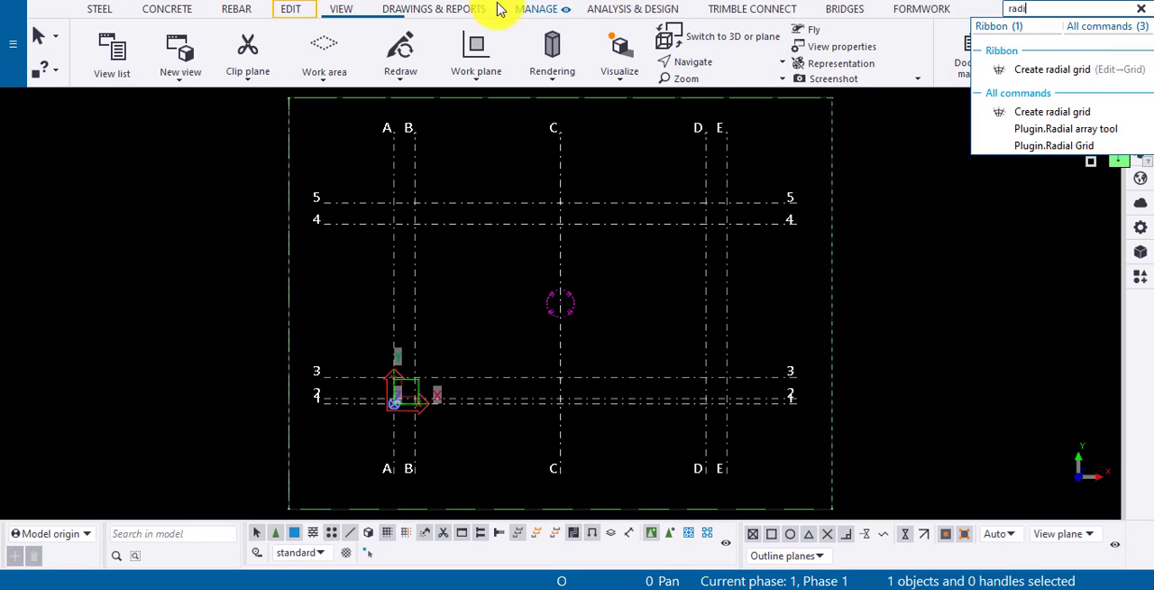
left_click(291, 13)
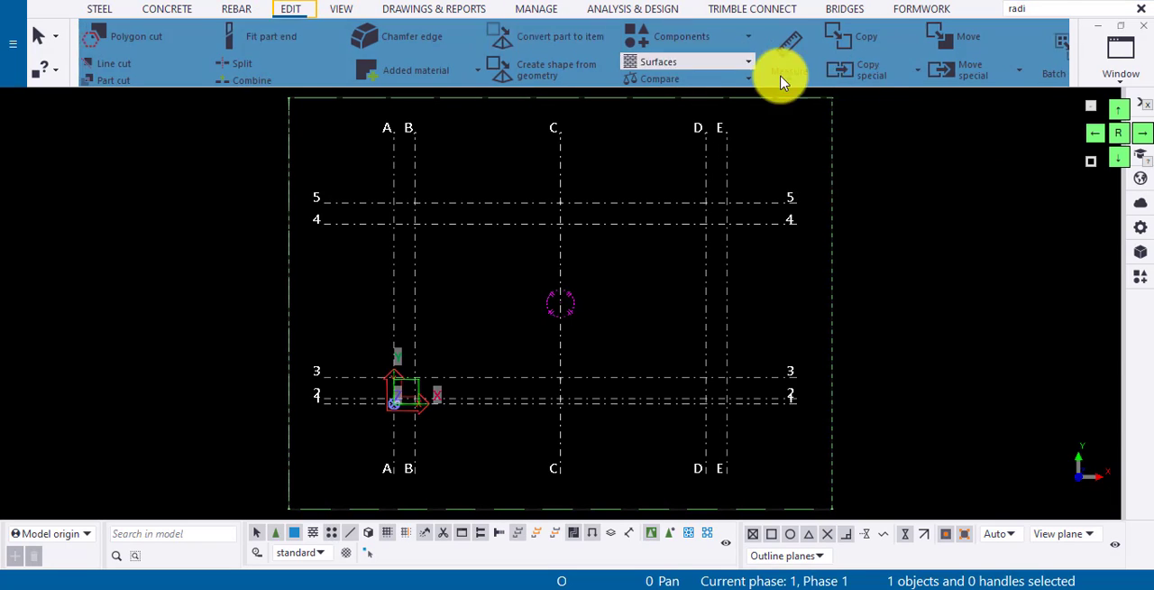
left_click(1036, 79)
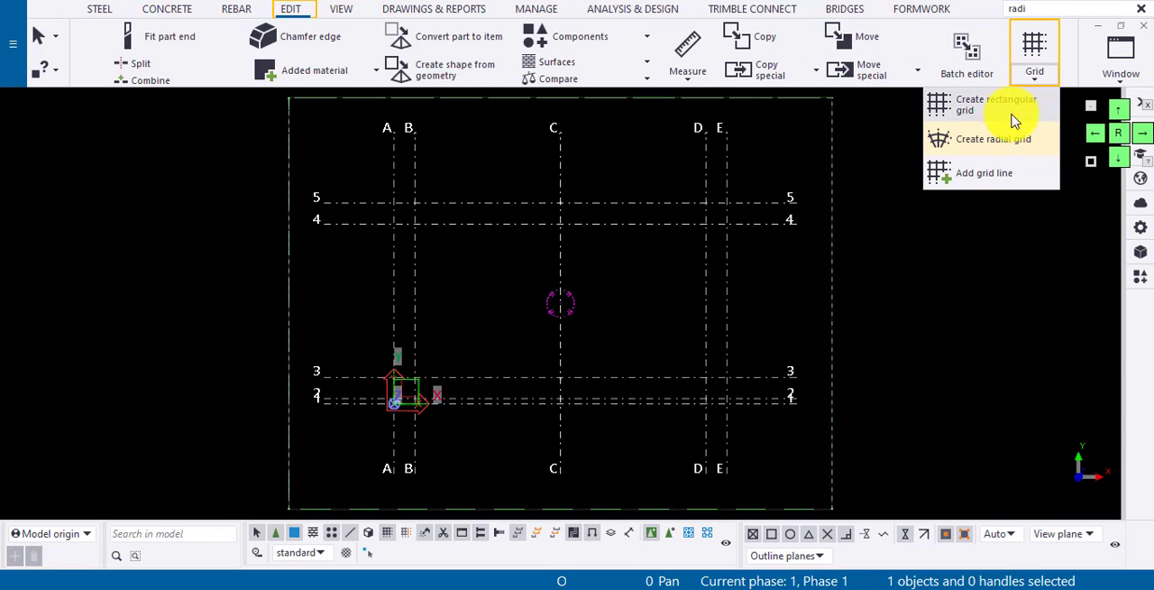
left_click(989, 134)
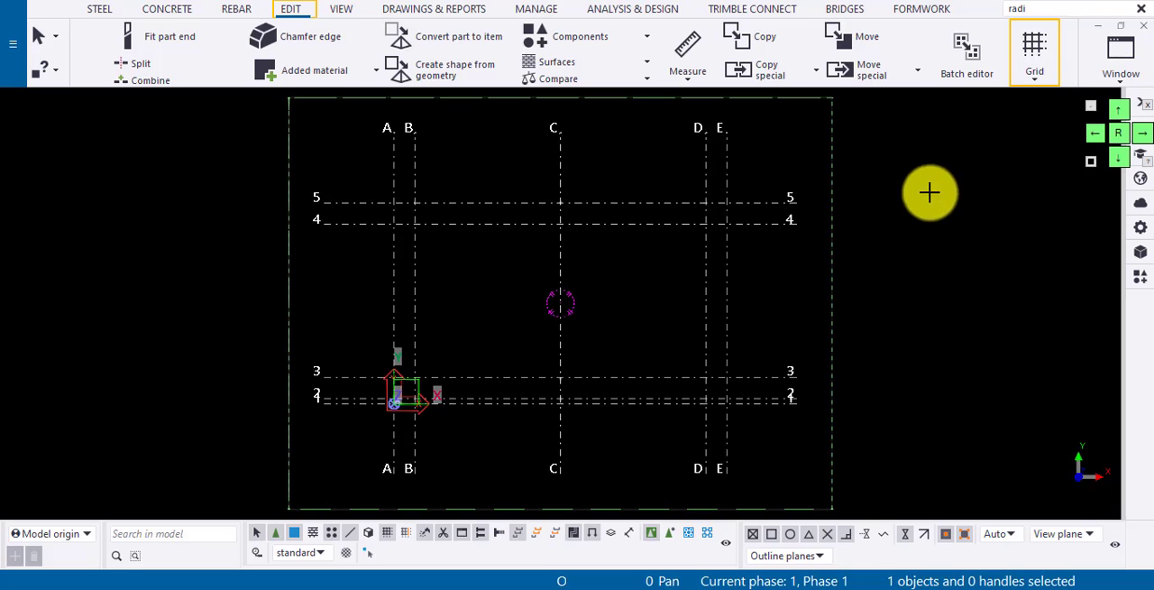
left_click(775, 376)
scroll(755, 378, "down", 3)
scroll(755, 378, "down", 3)
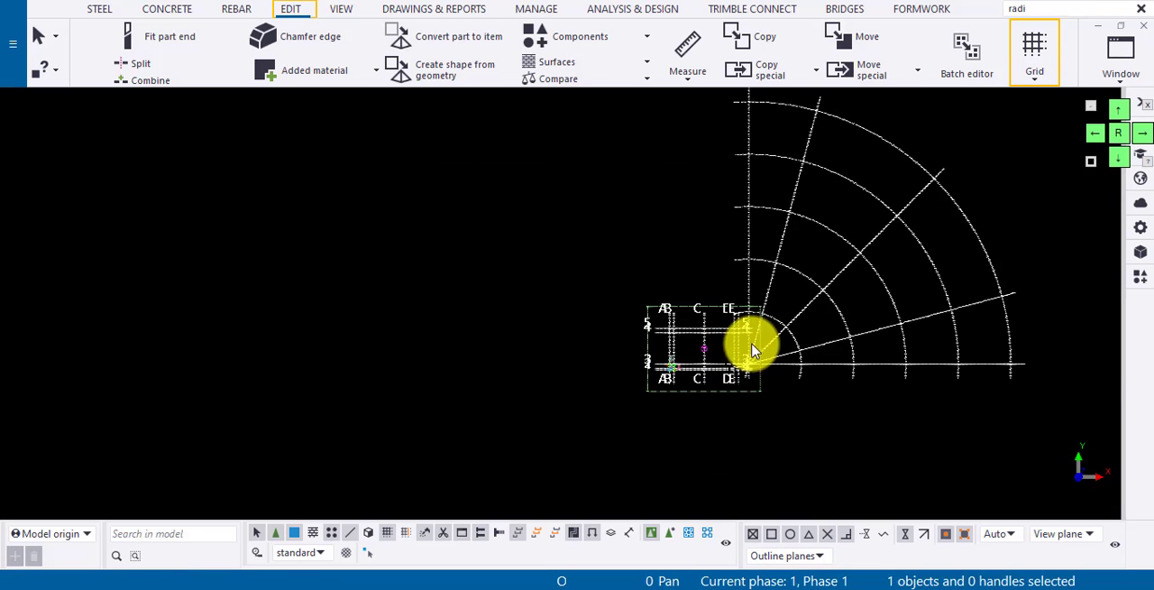
Fit the work area to the entire model so it encloses both the rectangular and radial grids.
right_click(906, 244)
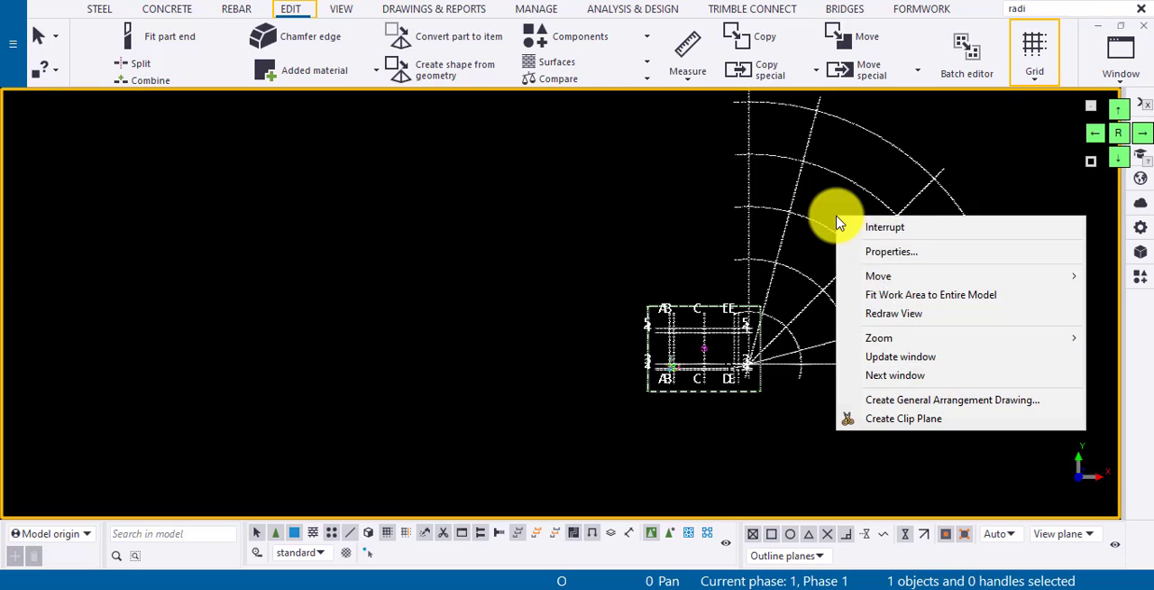
left_click(893, 298)
scroll(585, 250, "down", 1)
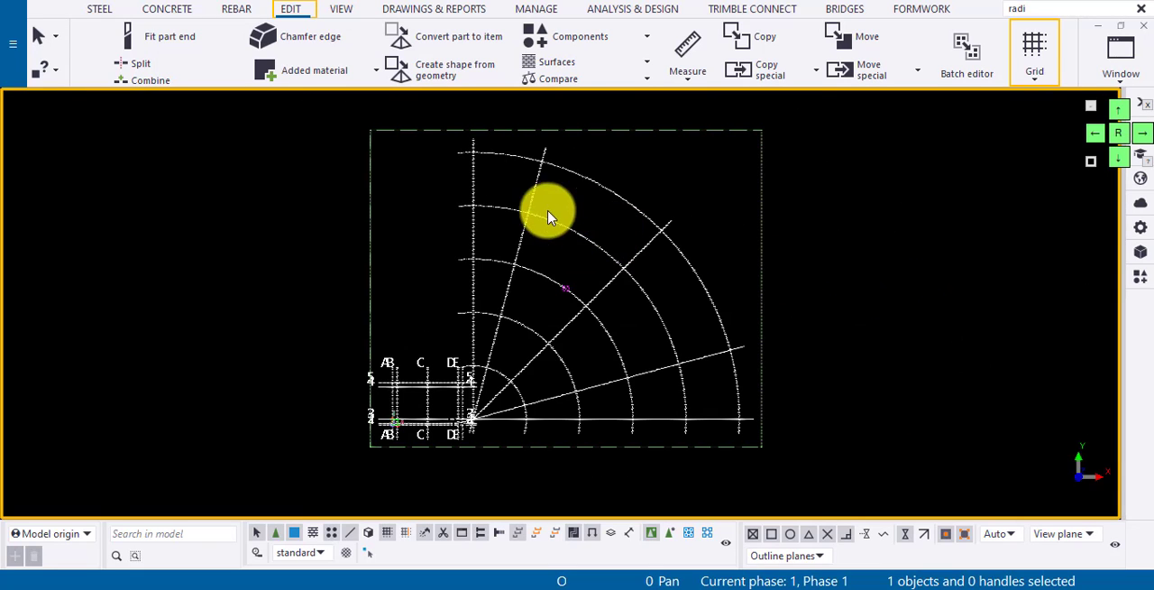